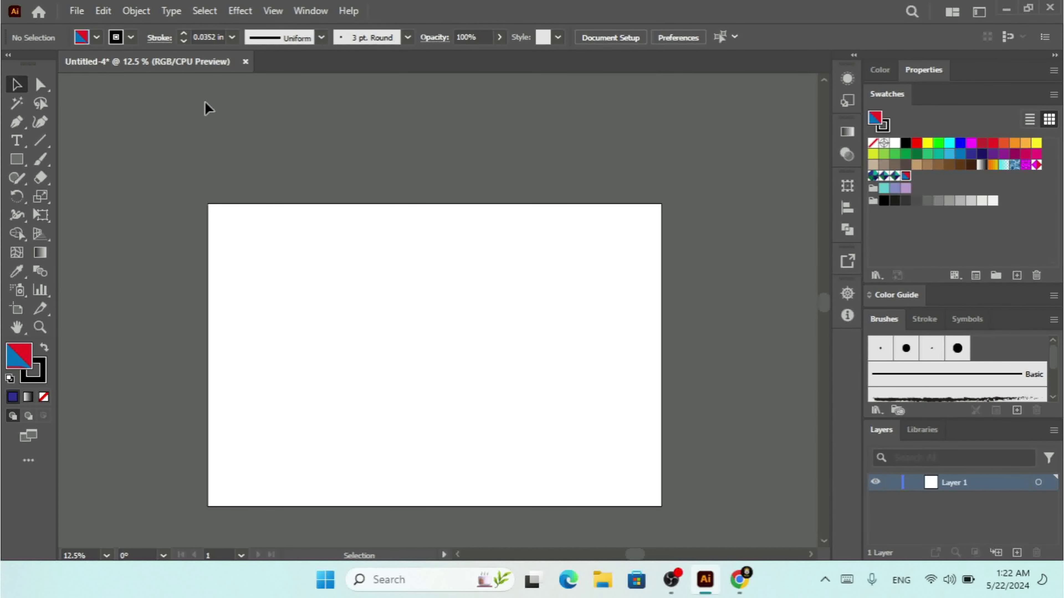
left_click(137, 13)
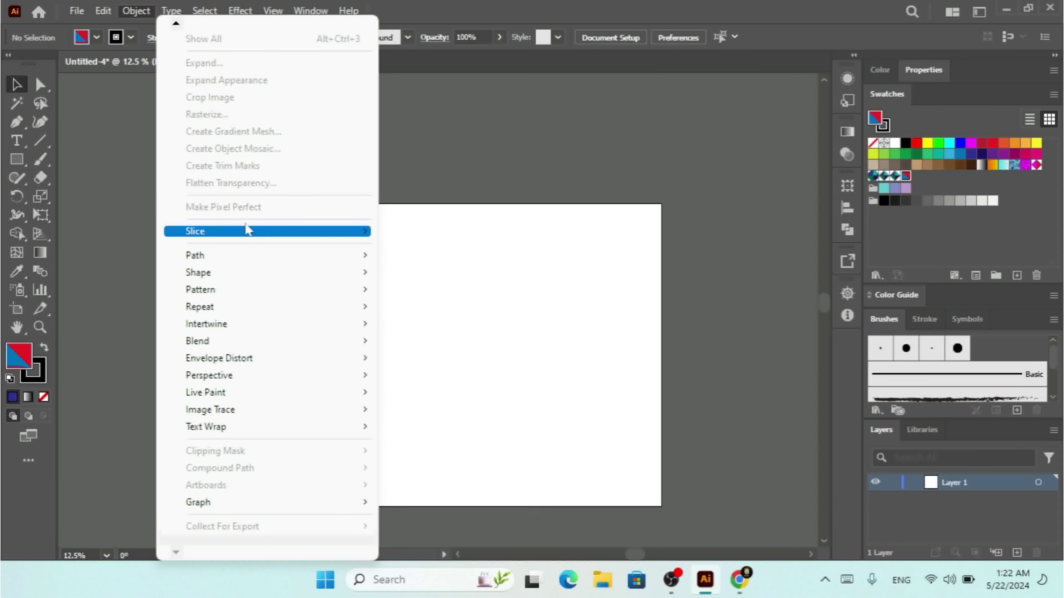
mouse_move(256, 290)
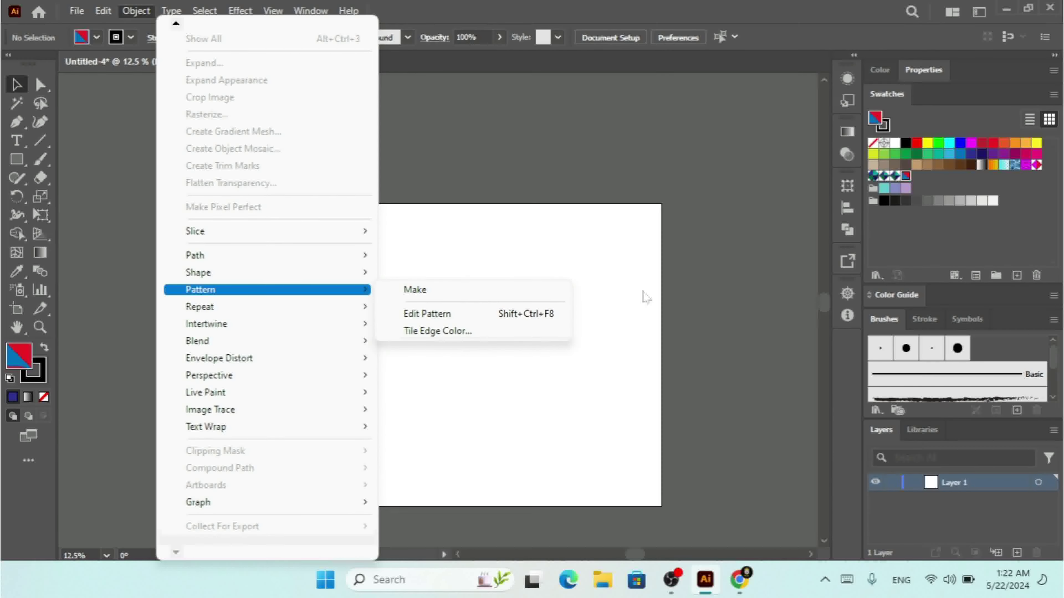
left_click(575, 247)
- Draw a circle about 656 px in diameter in the upper part of the artboard
key("ctrl+plus")
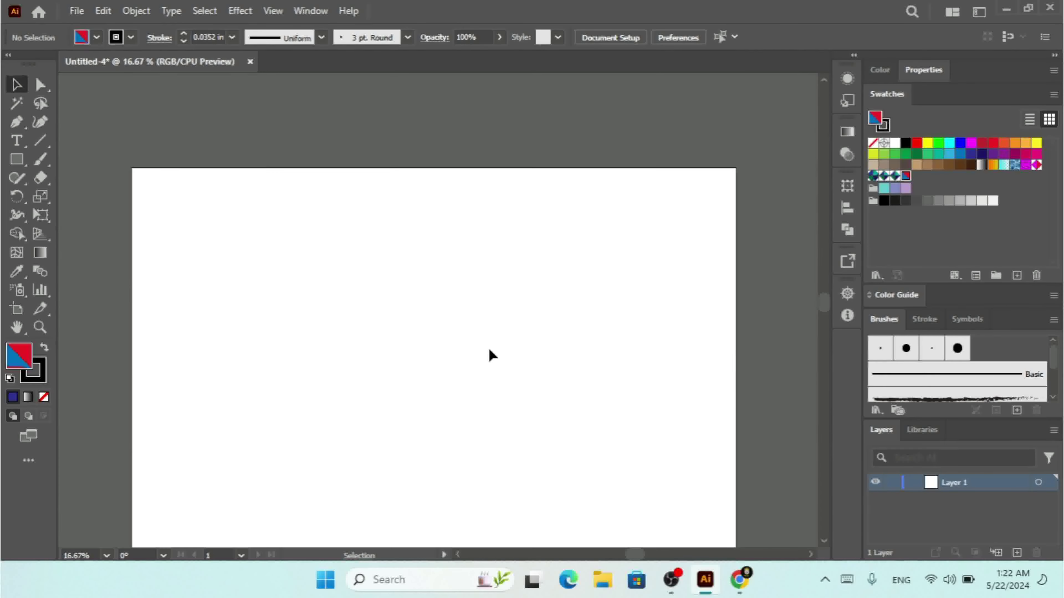
left_click(11, 166)
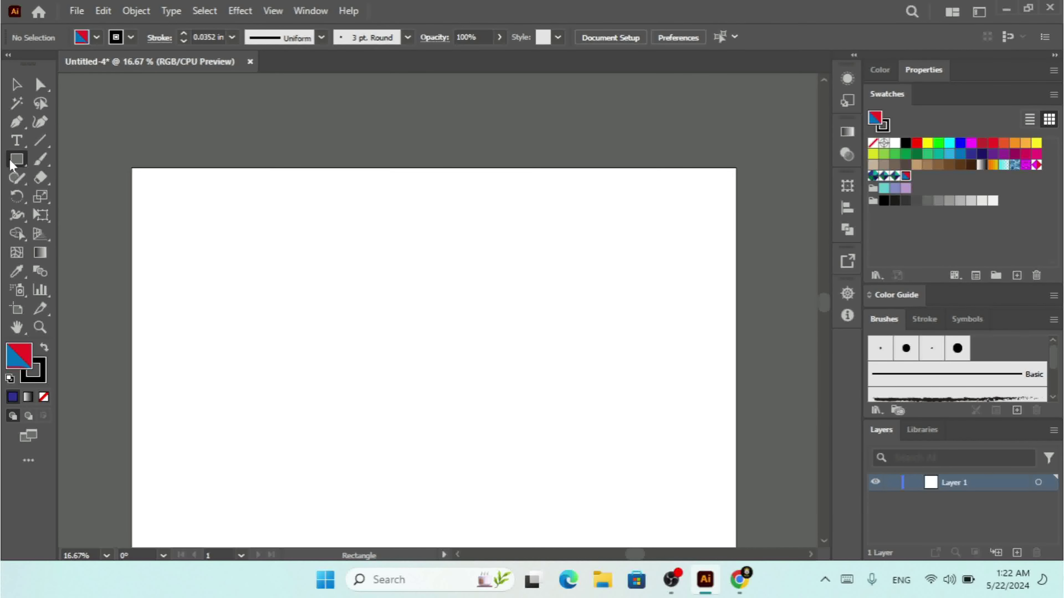
left_click(106, 203)
left_click_drag(387, 292, 416, 359)
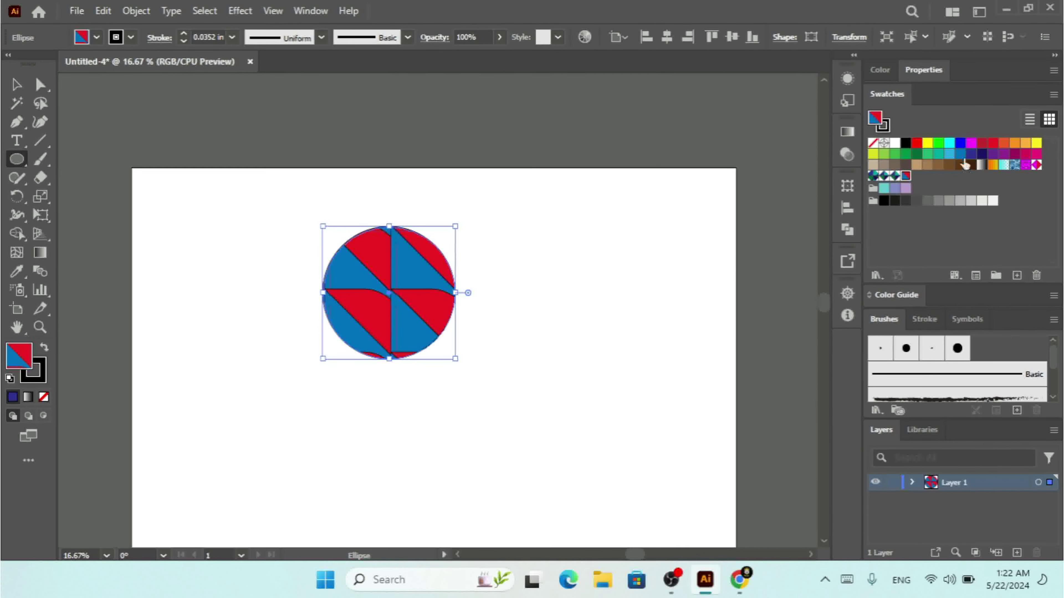
- Give the circle a magenta stroke and no fill
left_click(971, 143)
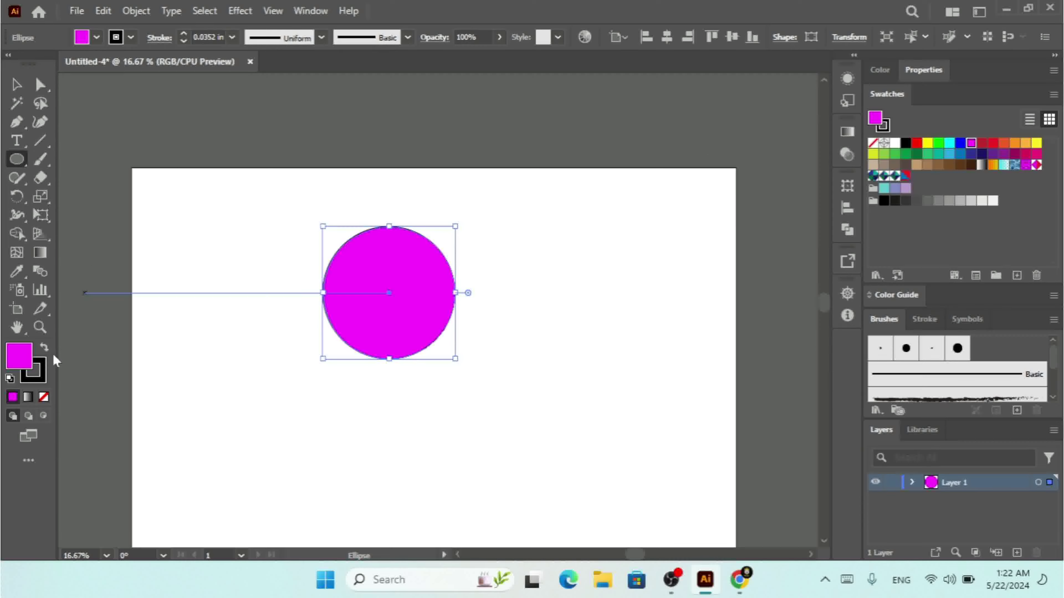
left_click(43, 347)
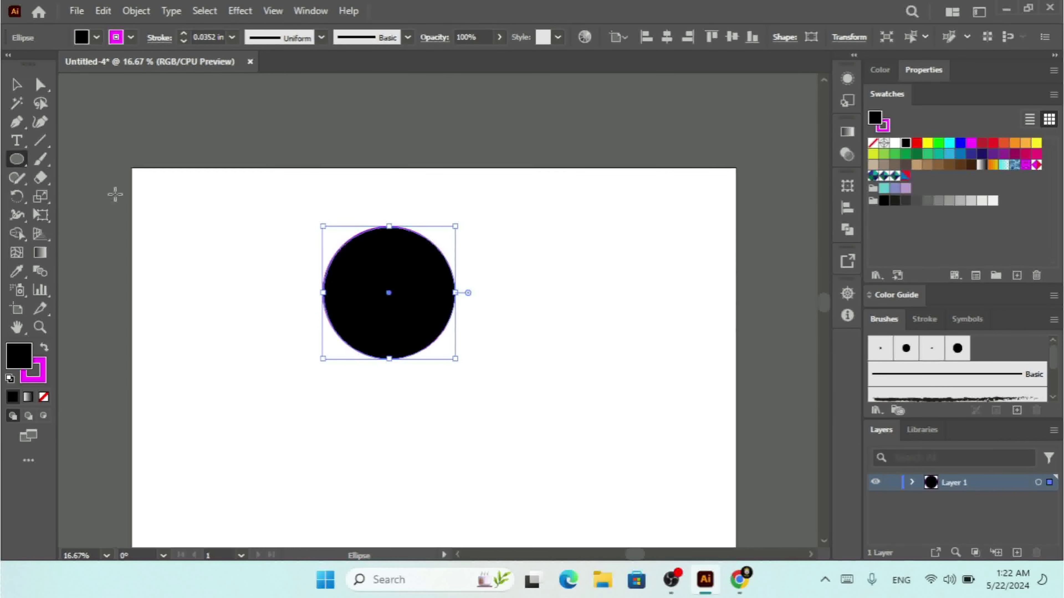
left_click(82, 39)
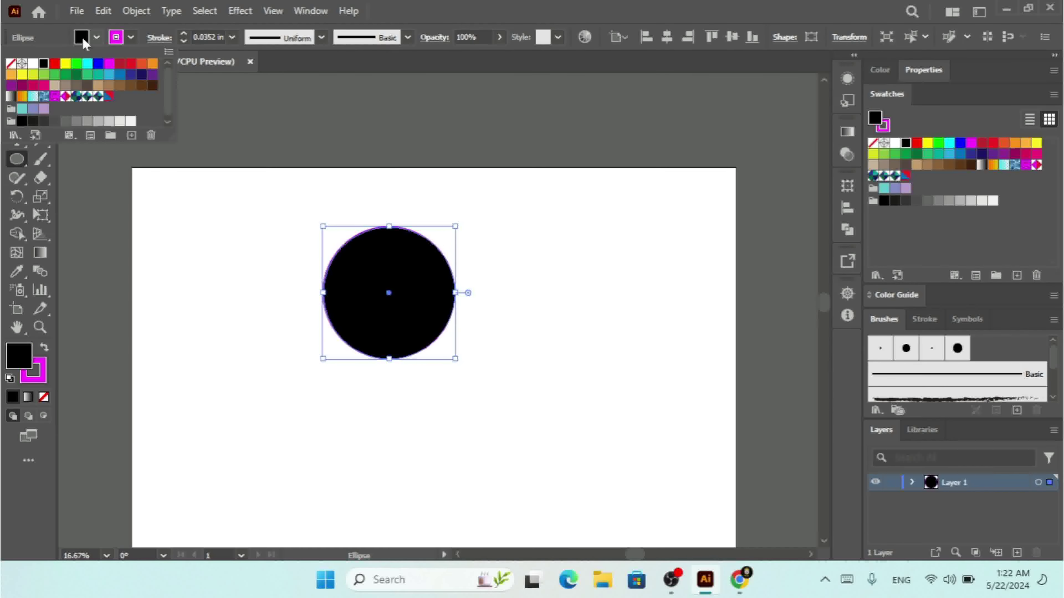
left_click(10, 63)
left_click(262, 178)
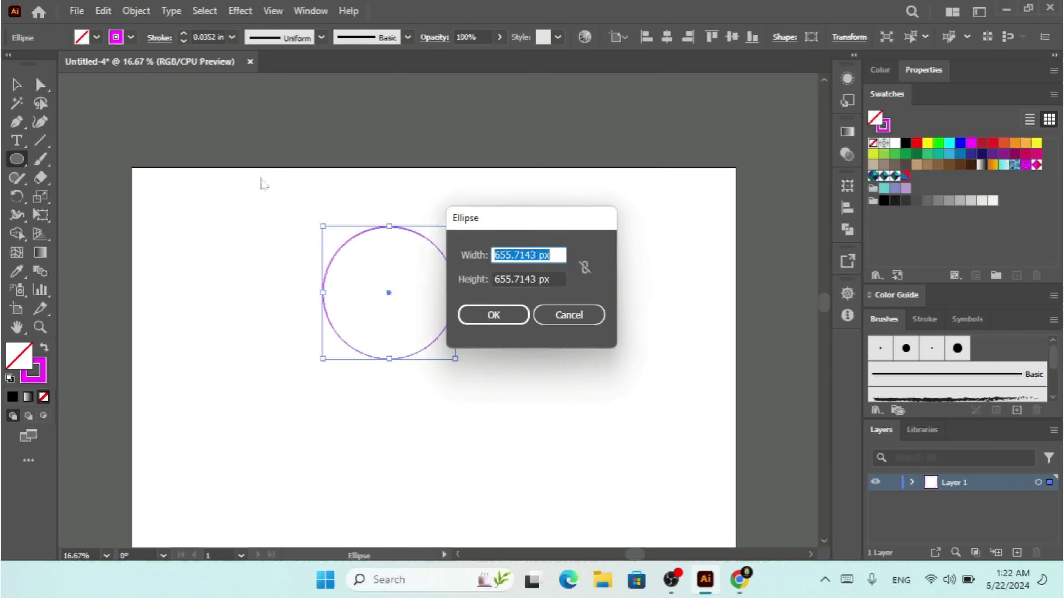
left_click(569, 315)
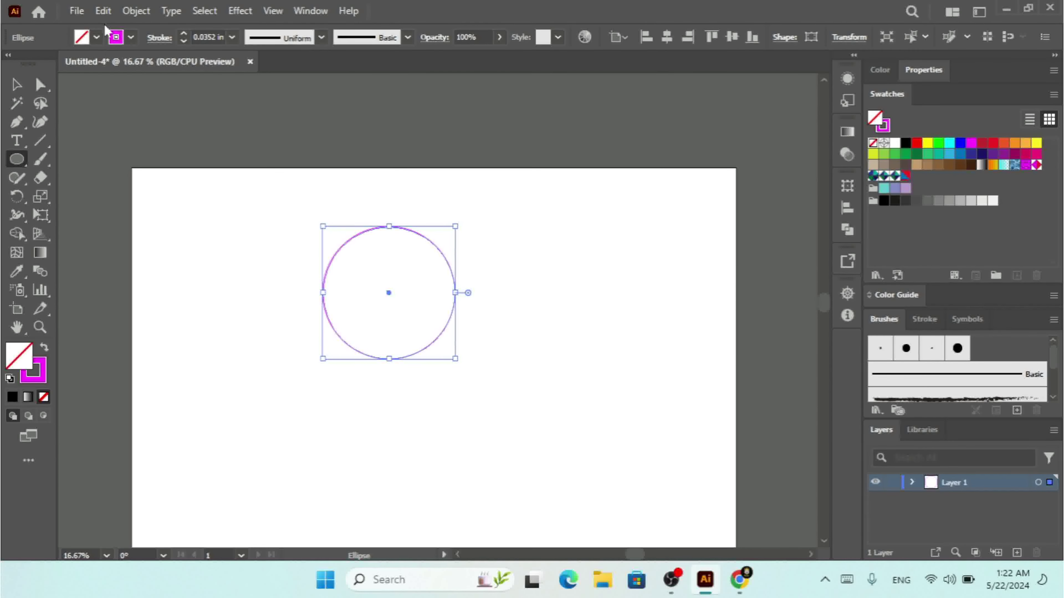
- Duplicate the circle in place and scale the copy from its centre to a concentric circle less than half the original size
left_click(103, 12)
left_click(97, 12)
left_click(103, 12)
left_click(152, 156)
left_click_drag(323, 226, 359, 263)
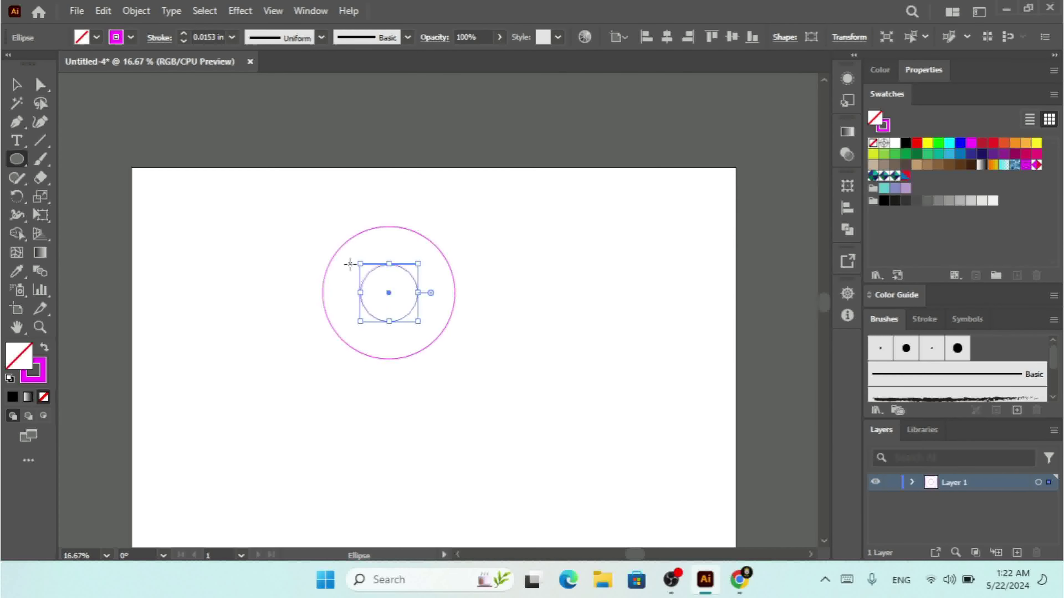
left_click(16, 84)
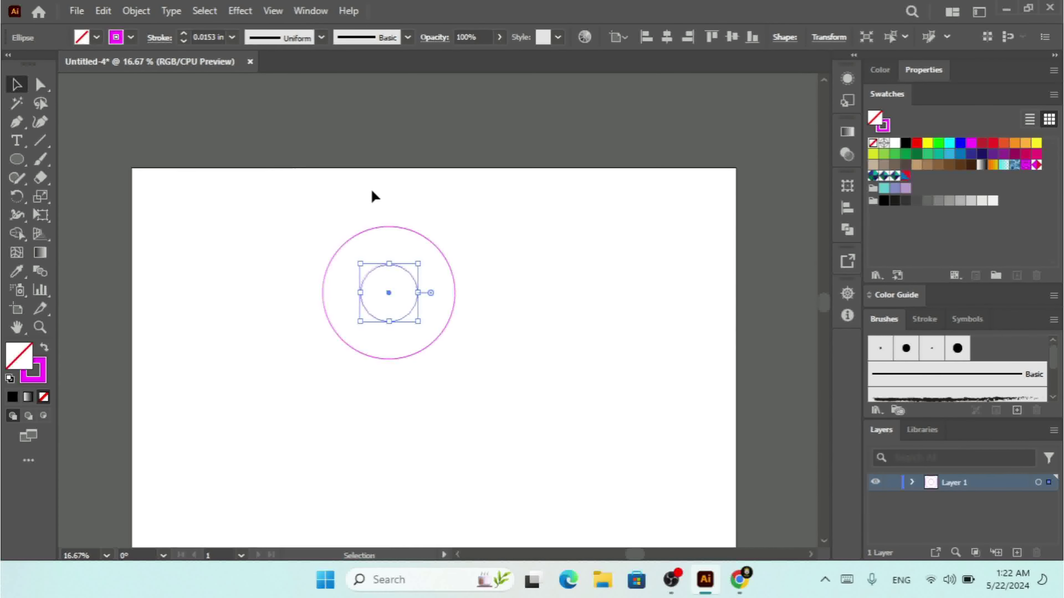
left_click_drag(459, 226, 242, 416)
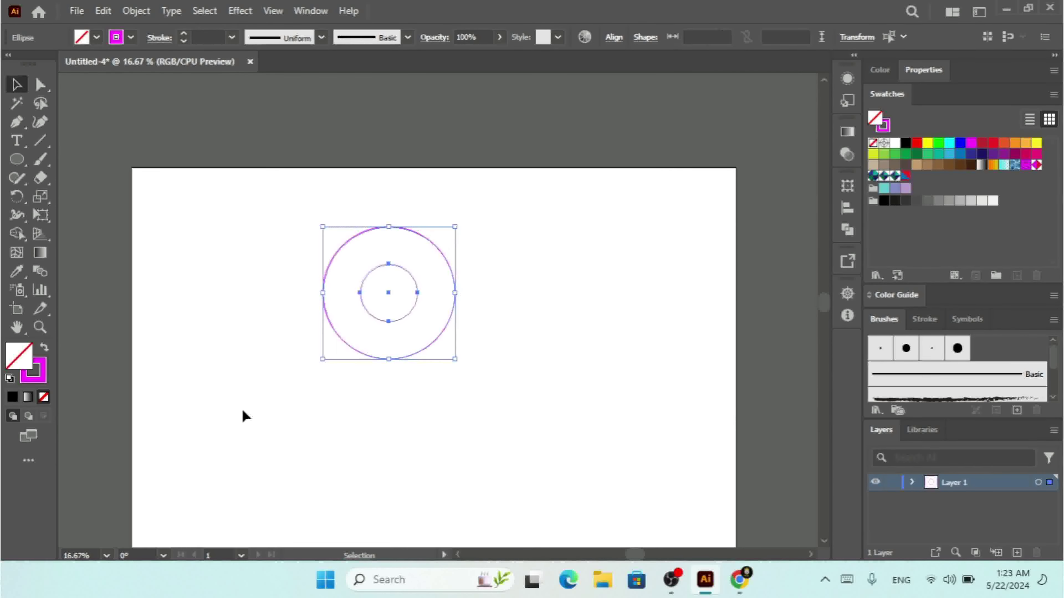
left_click(136, 12)
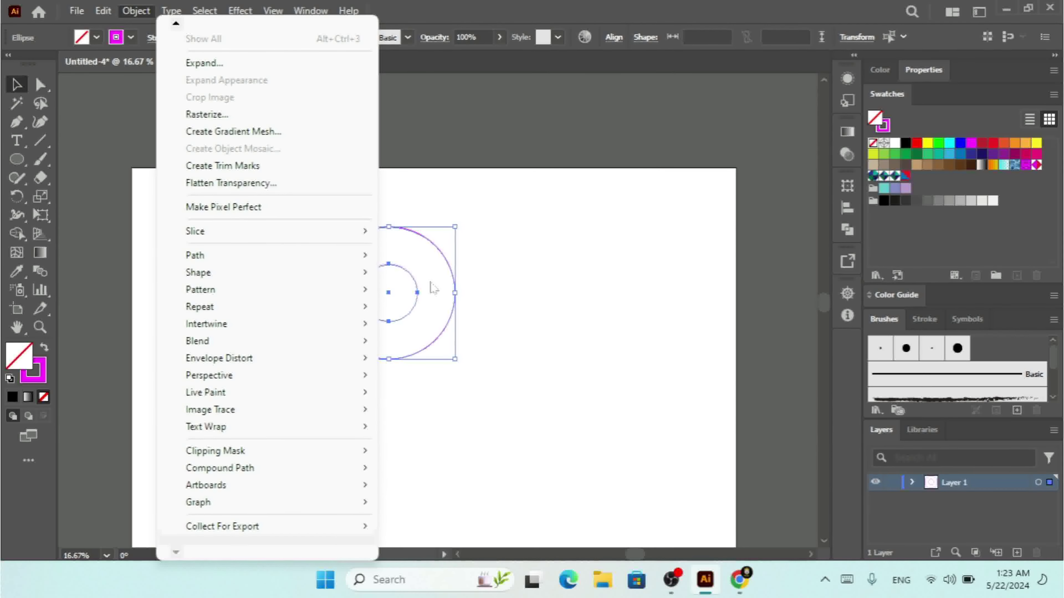
left_click(415, 286)
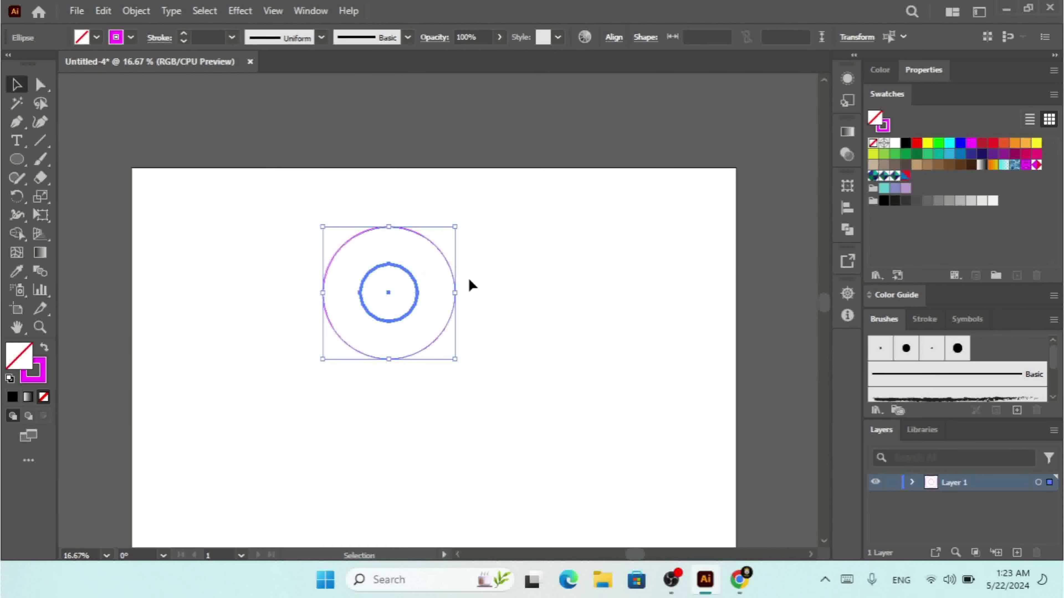
left_click(487, 285)
- Duplicate the outer circle in place and shrink the copy concentrically so it sits between the outer and inner circles
left_click(441, 253)
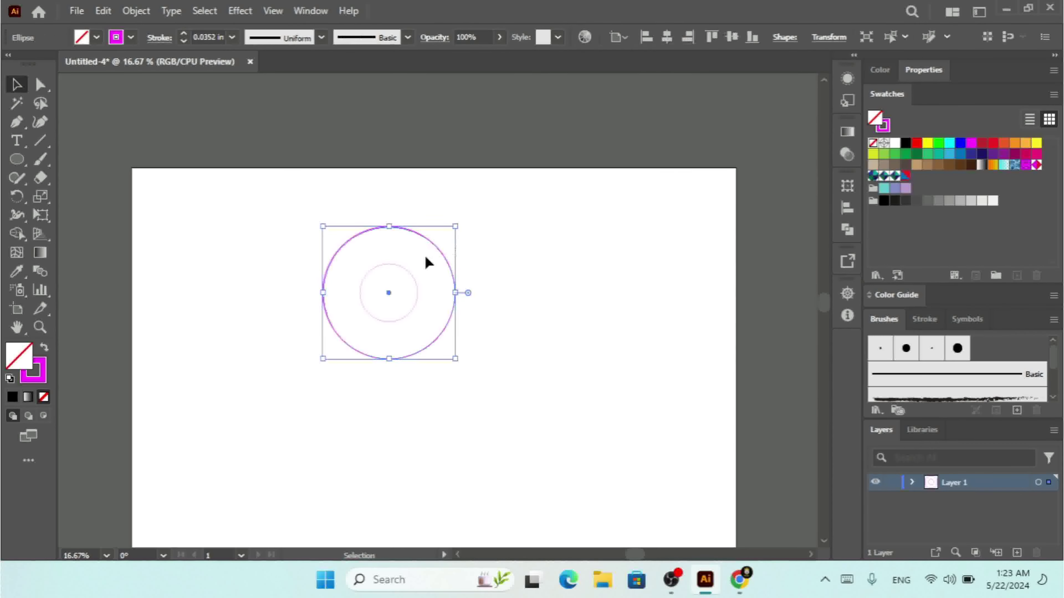
left_click(103, 11)
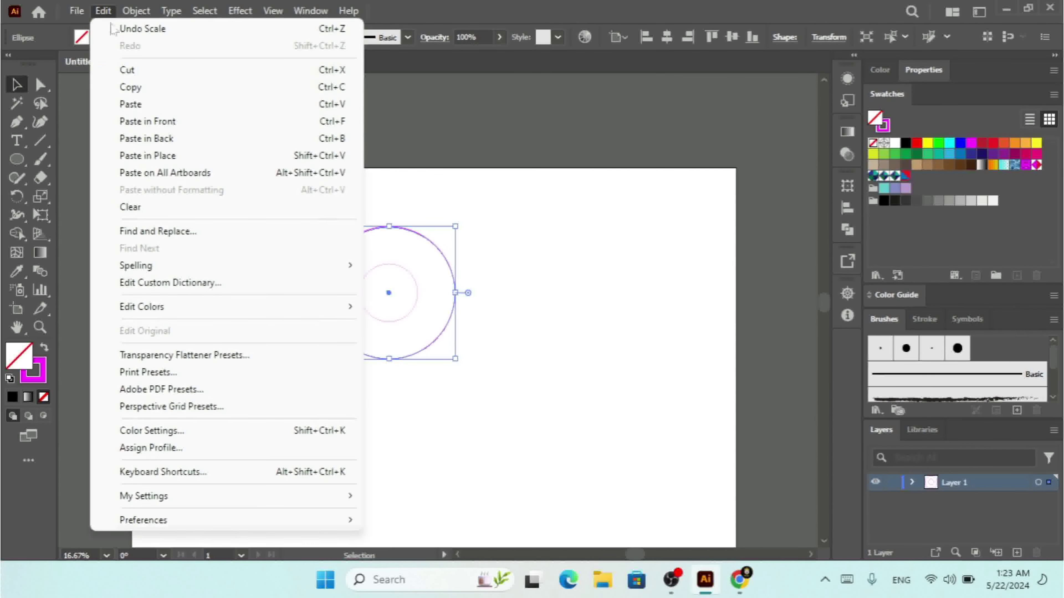
left_click(125, 86)
left_click(104, 11)
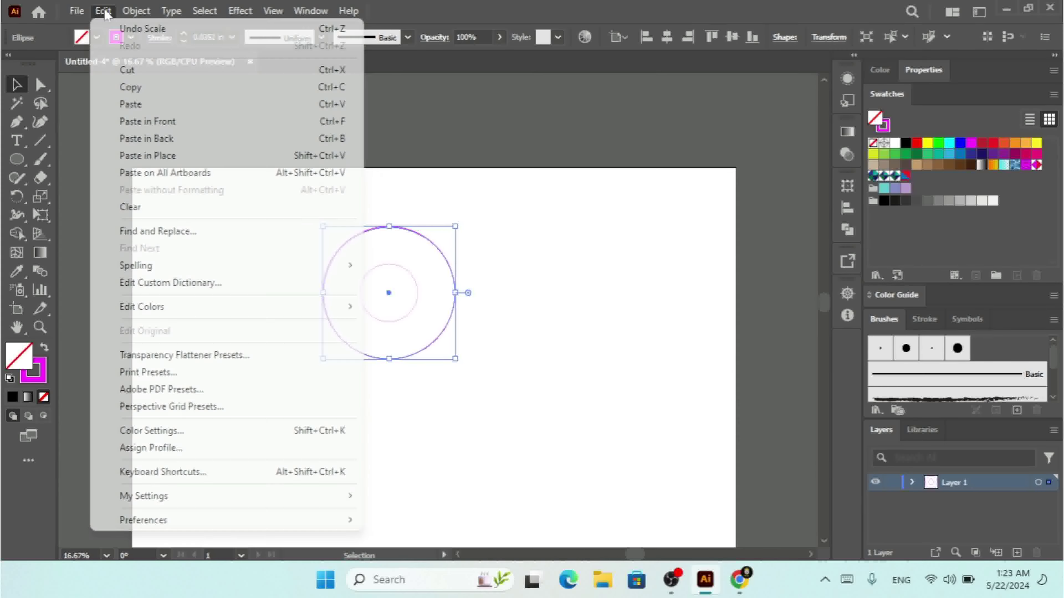
left_click(145, 156)
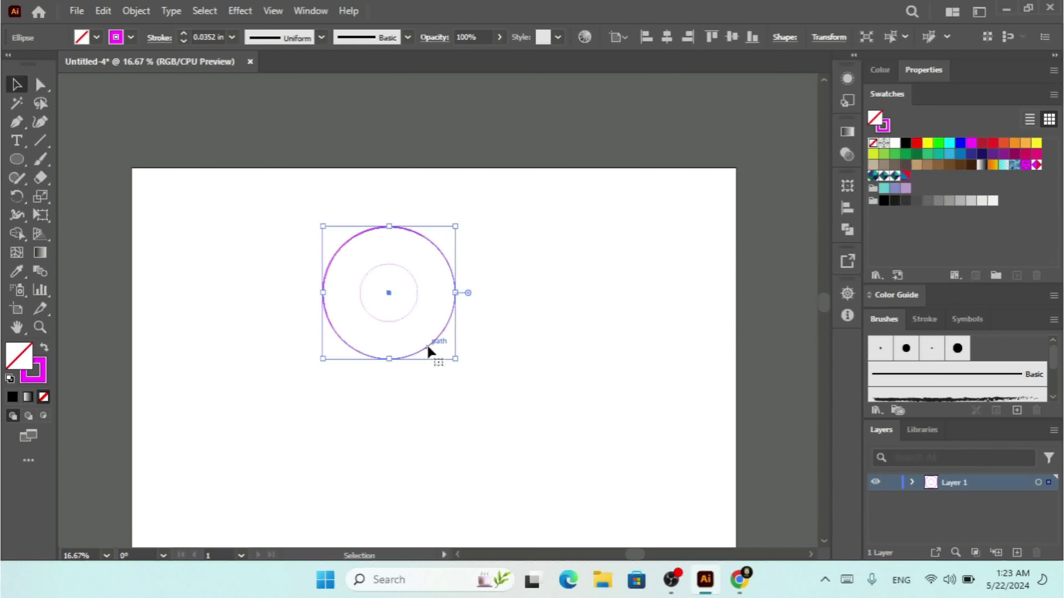
left_click_drag(455, 361, 441, 344)
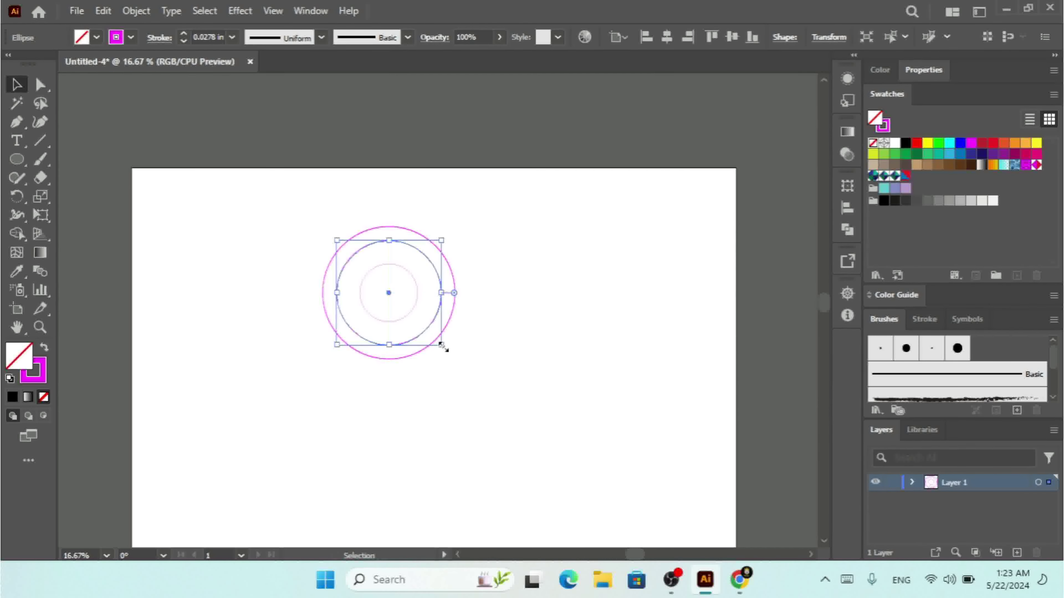
- Change the stroke colour of all three circles to black
left_click_drag(518, 208, 179, 421)
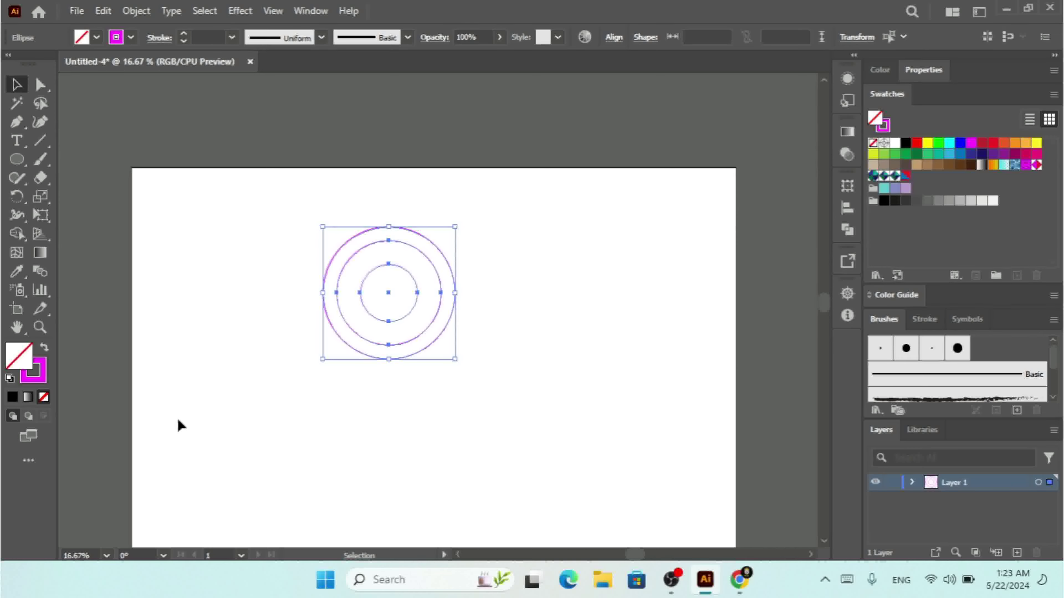
left_click(131, 37)
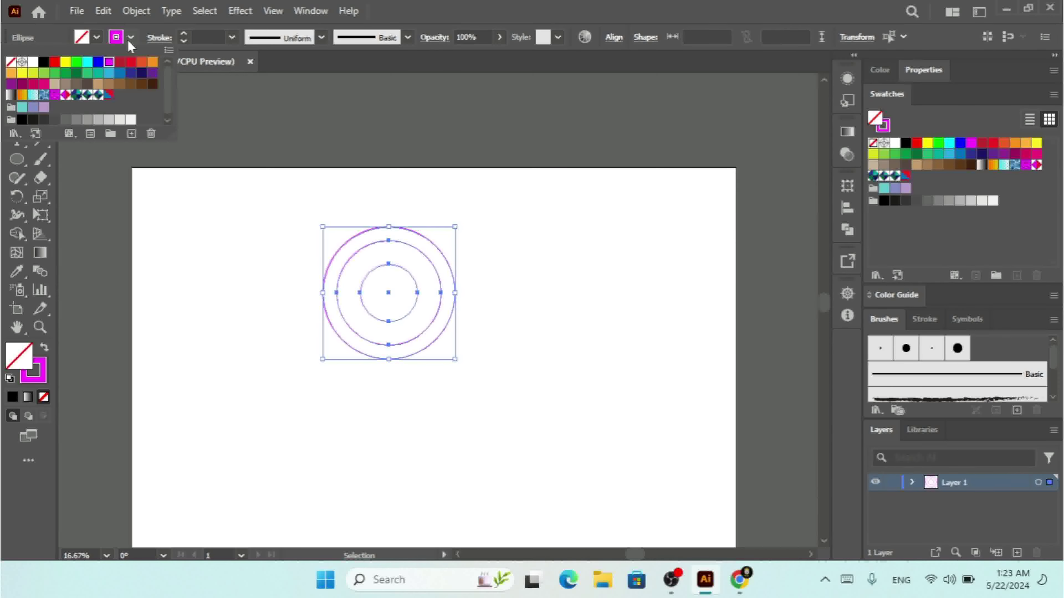
left_click(44, 62)
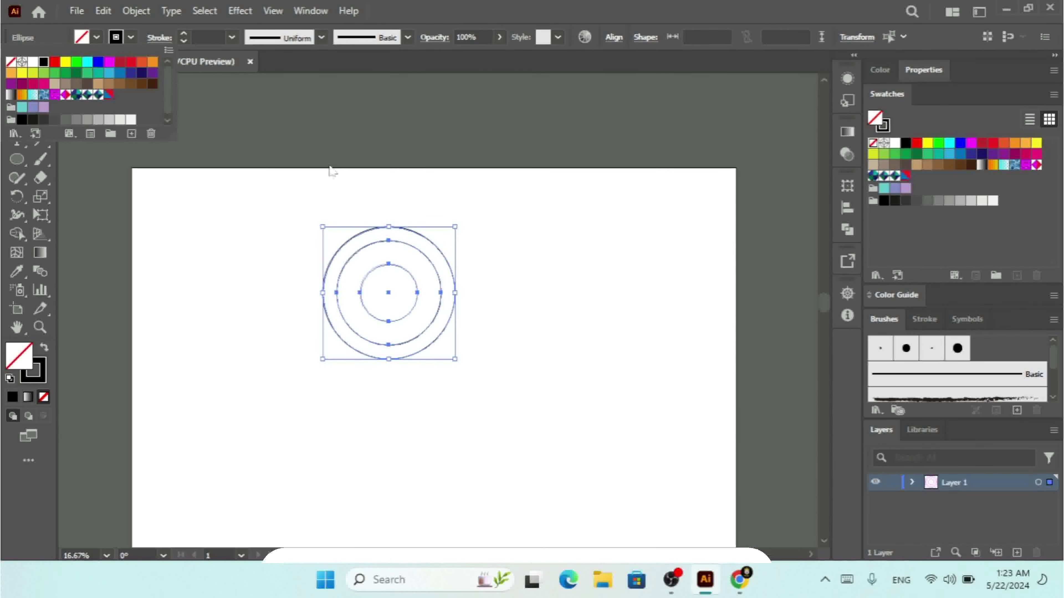
left_click(302, 175)
- Group the three circles and set their stroke weight to 0.125 in
left_click_drag(257, 171, 469, 377)
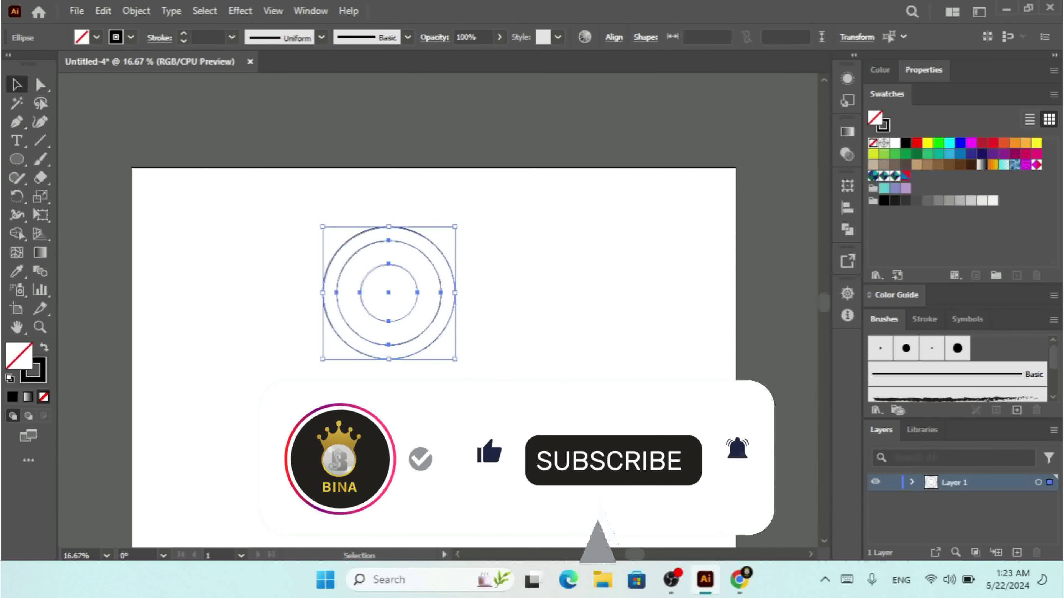
key("a")
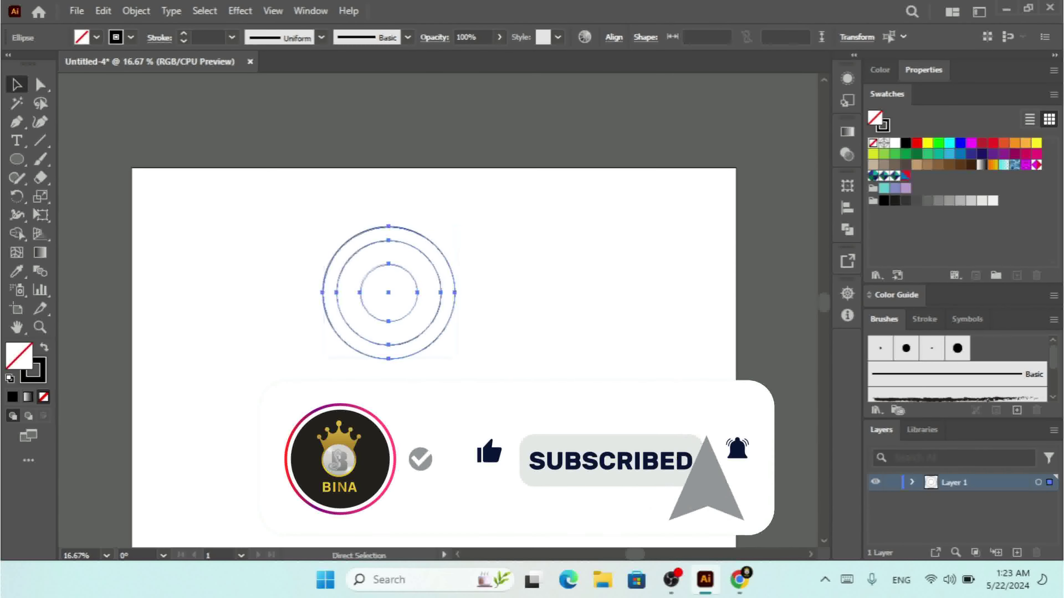
key("v")
left_click(510, 326)
left_click_drag(508, 227, 316, 379)
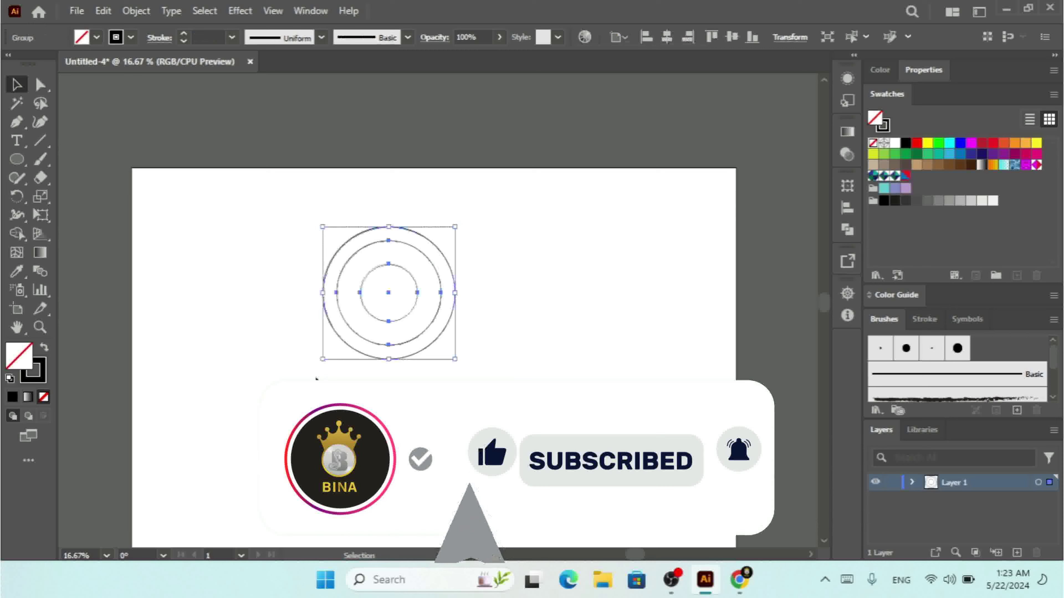
left_click(184, 34)
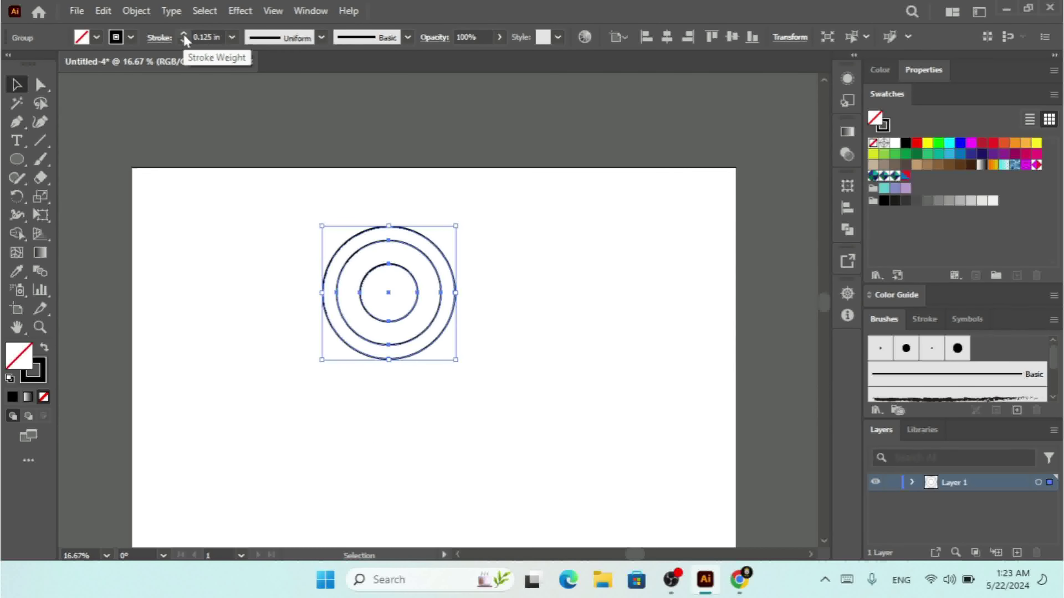
left_click(519, 236)
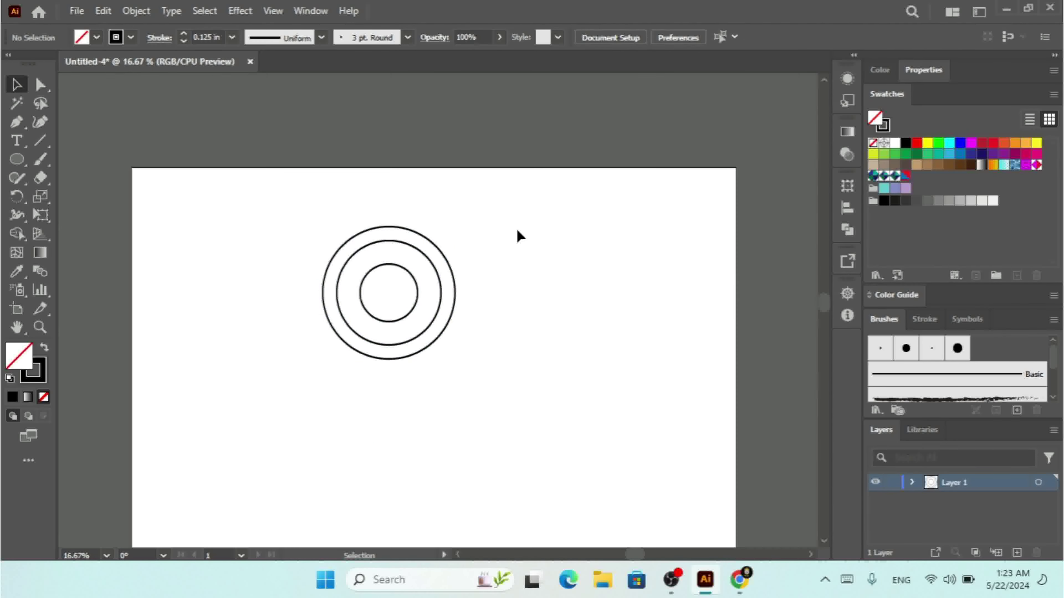
- Ungroup the three concentric circles and deselect them
left_click_drag(516, 227, 228, 366)
left_click(389, 334)
left_click(411, 310)
right_click(410, 308)
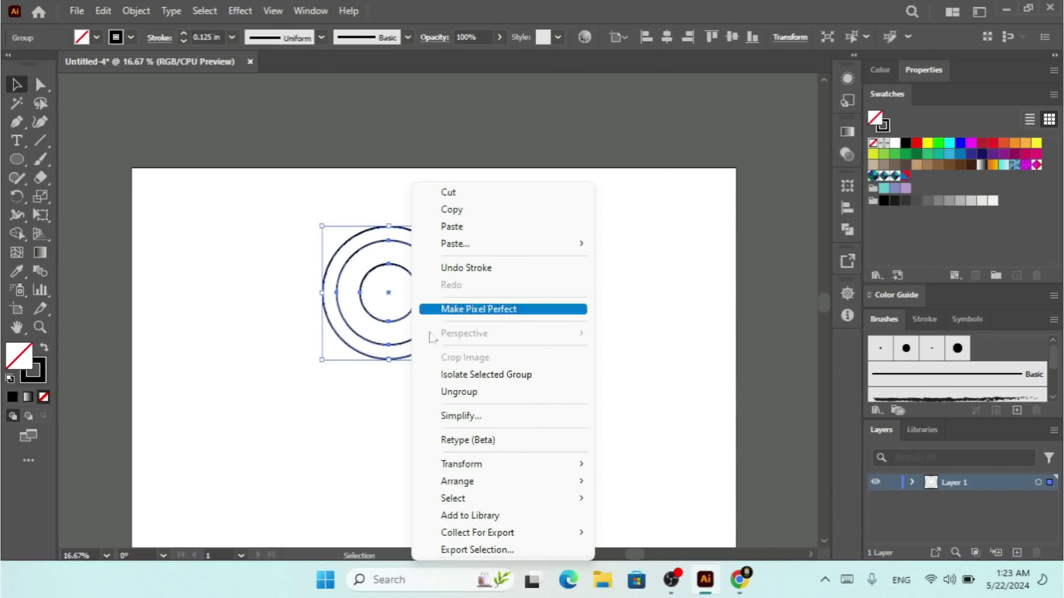
left_click(458, 392)
left_click(387, 379)
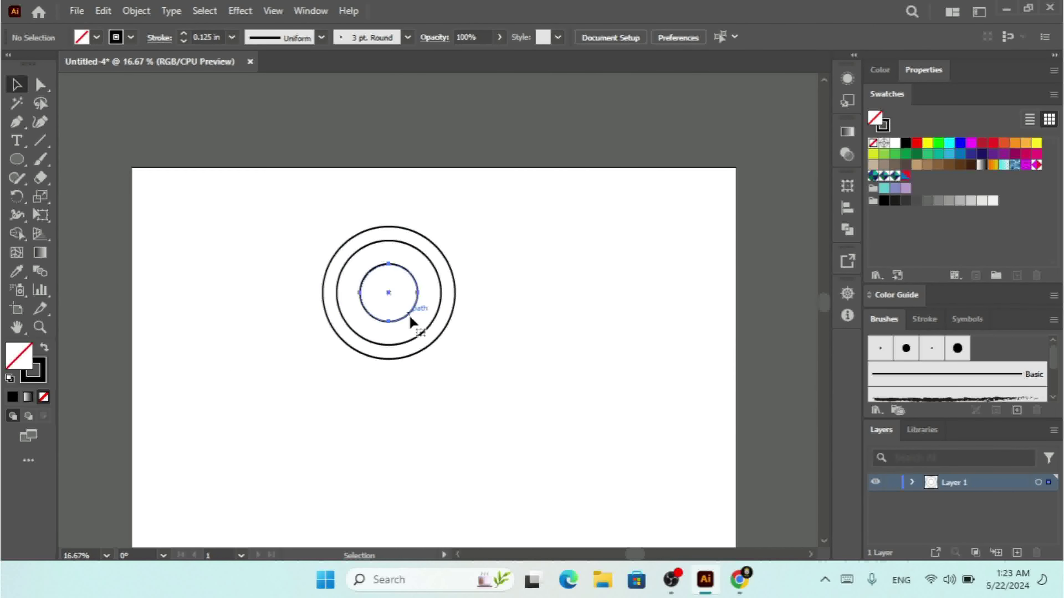
- Enlarge the innermost circle from its centre to narrow the gap to the middle circle
left_click(409, 313)
left_click_drag(418, 322, 426, 343)
left_click(486, 354)
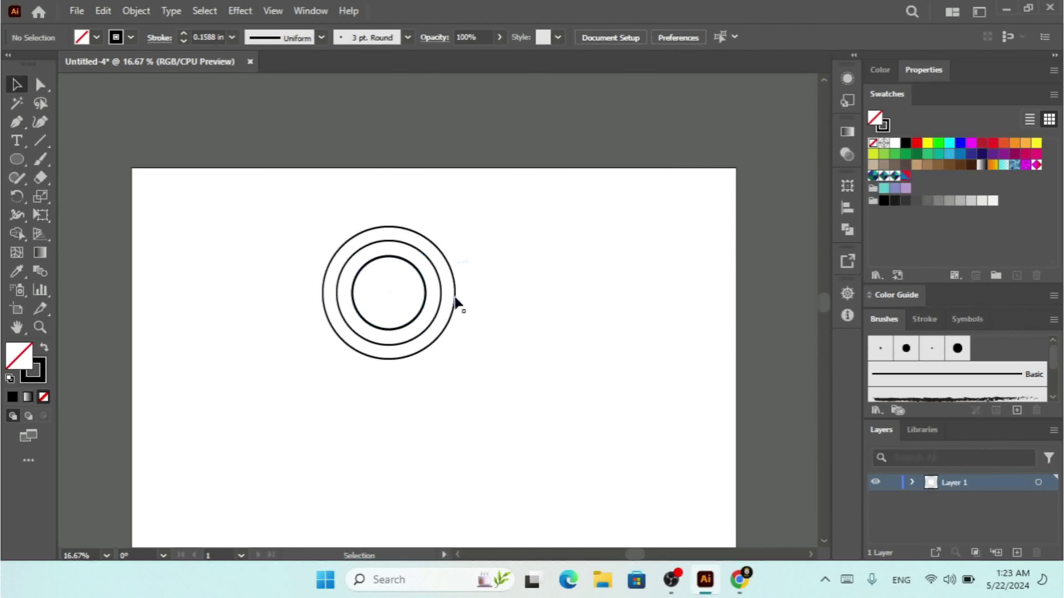
- Group the three concentric circles and make a new pattern from the group, dismissing the notice about the added swatch
left_click_drag(476, 178, 187, 444)
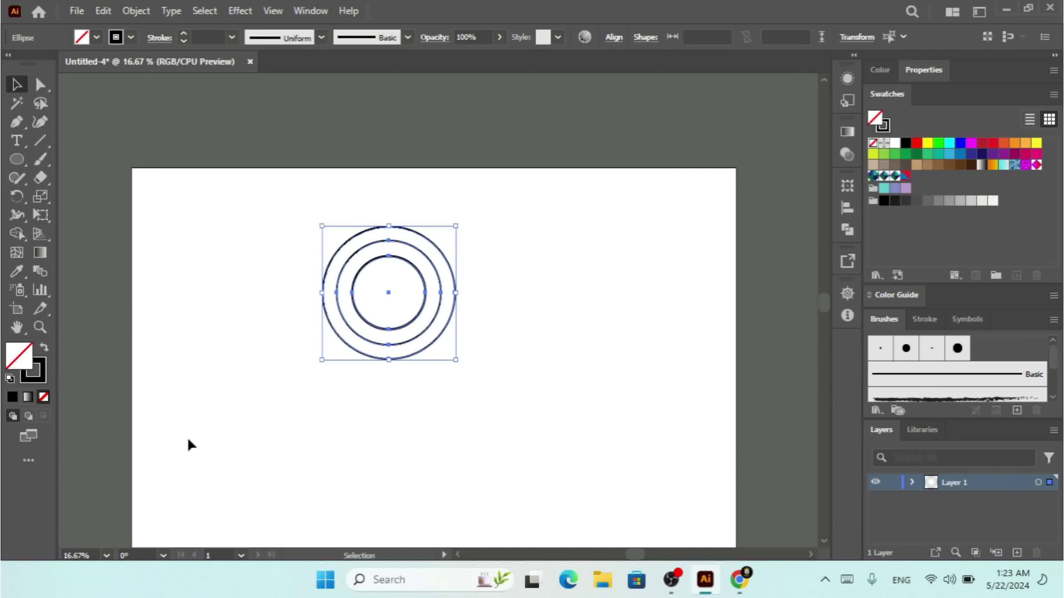
key("ctrl+g")
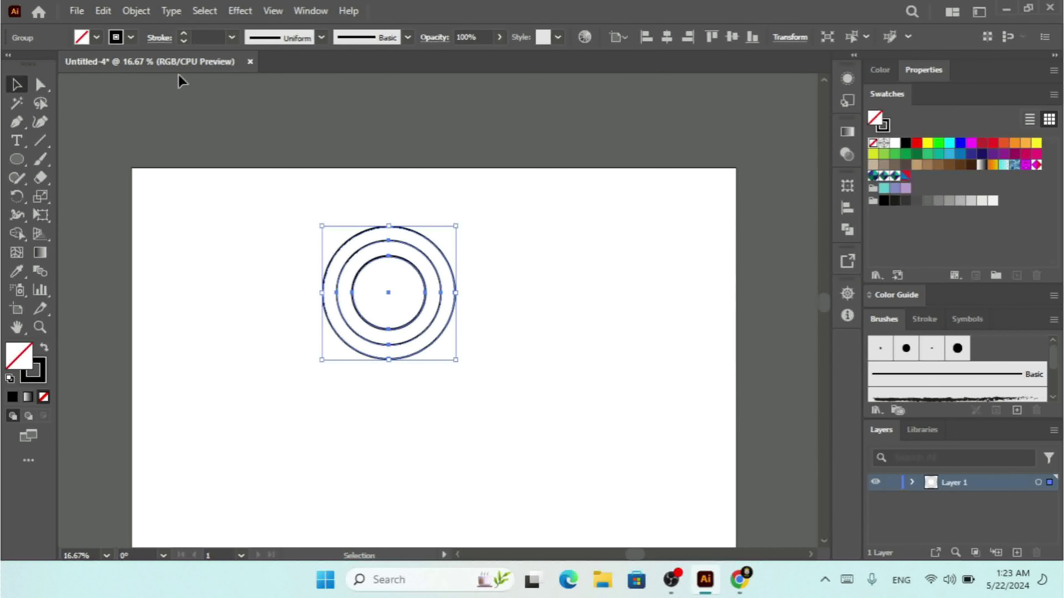
left_click(136, 11)
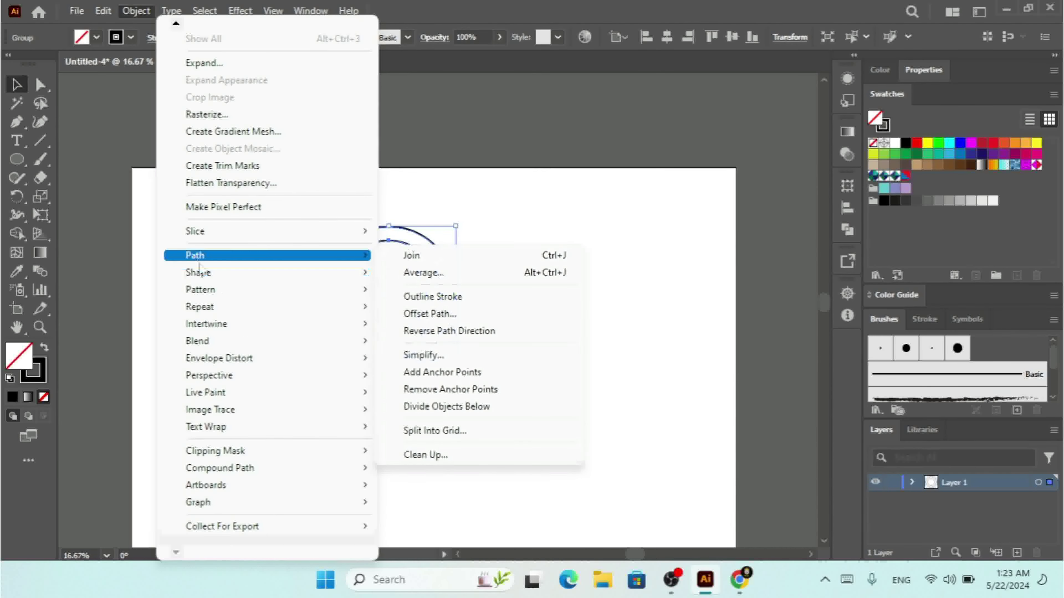
mouse_move(278, 307)
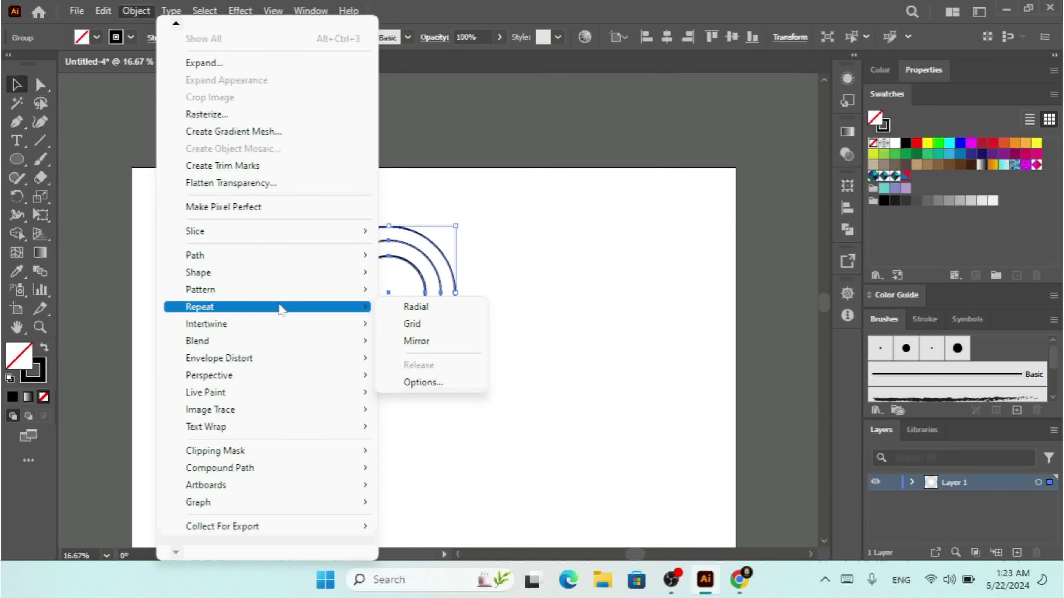
mouse_move(282, 289)
left_click(451, 290)
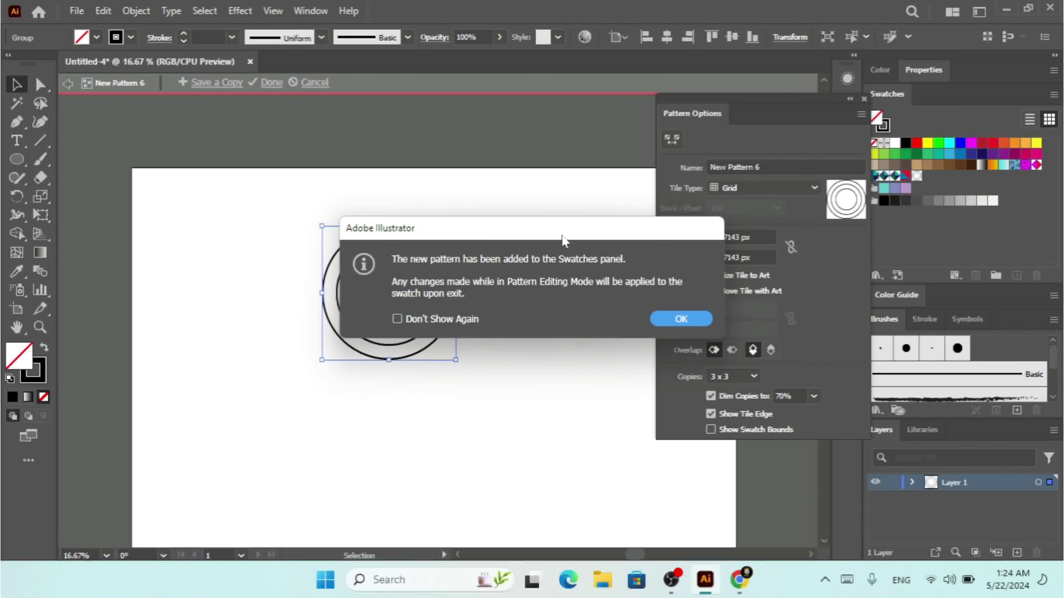
left_click_drag(562, 235, 562, 223)
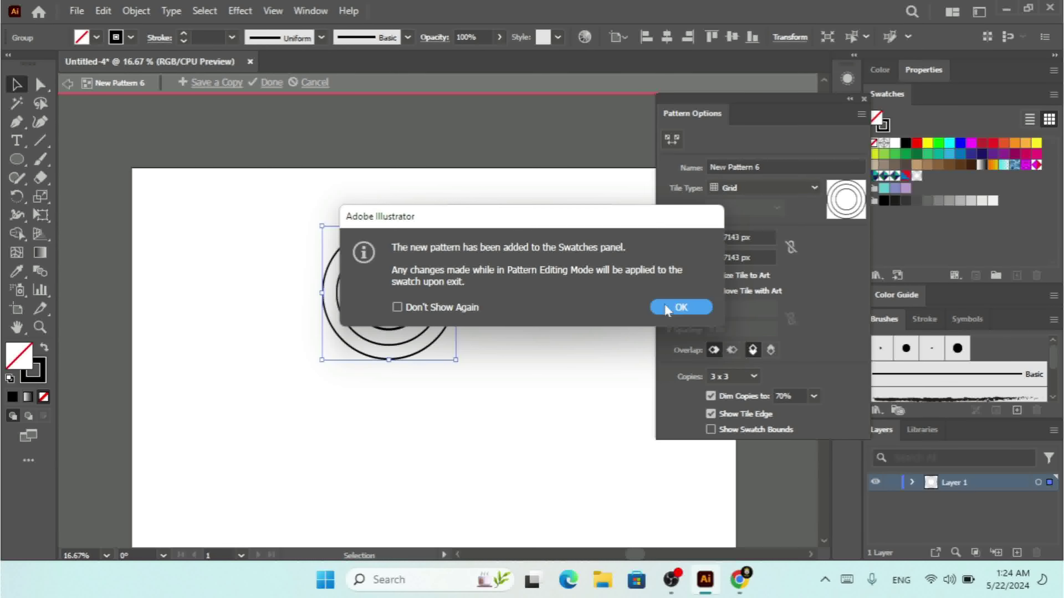
left_click(679, 308)
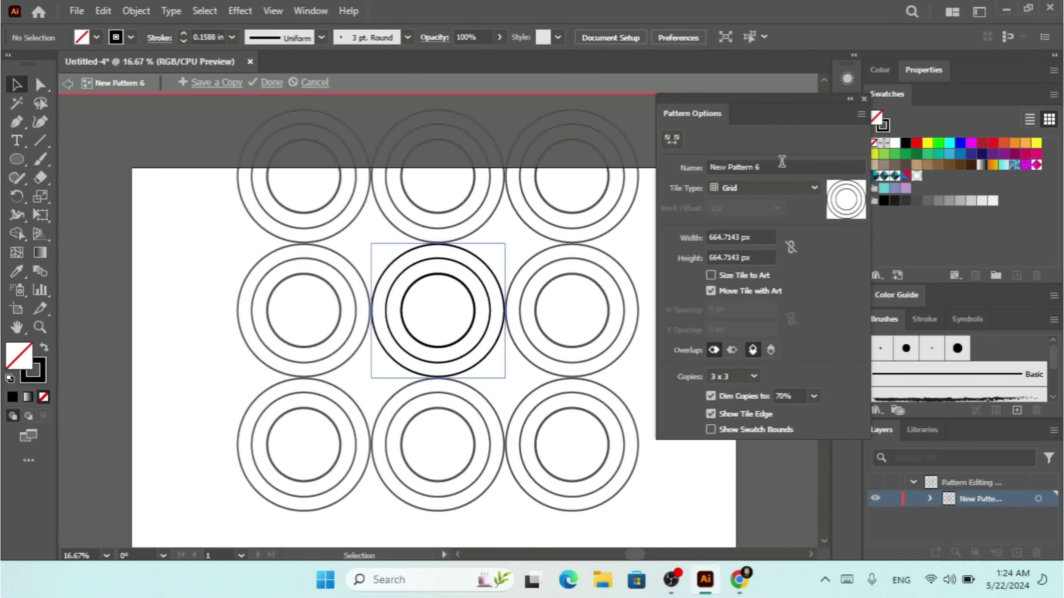
- Set the pattern's tile type to Brick by Row and try brick offsets of 4/5 and 3/4
left_click(781, 164)
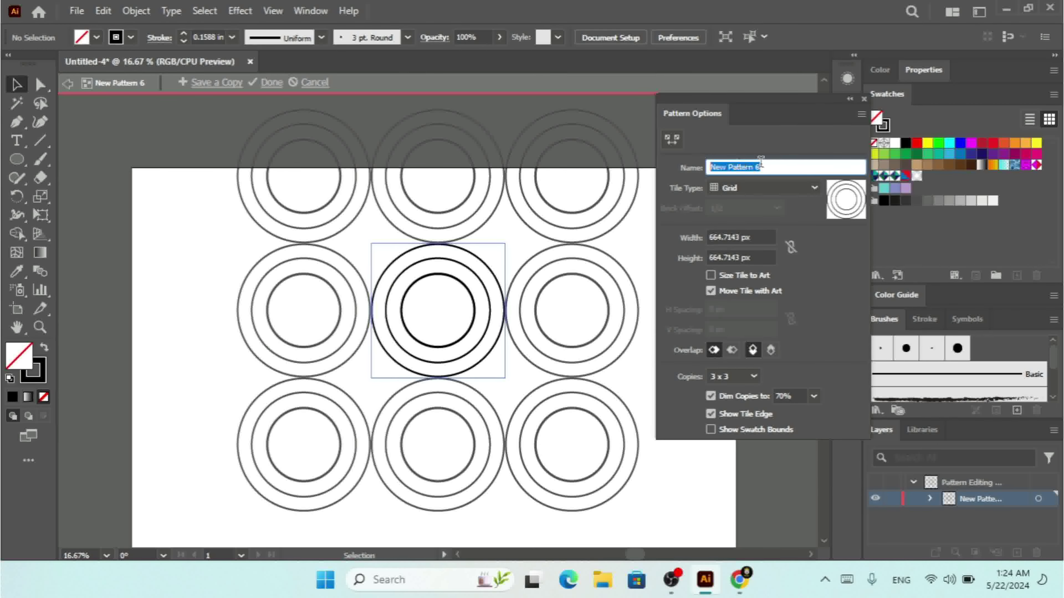
left_click(774, 166)
left_click(760, 193)
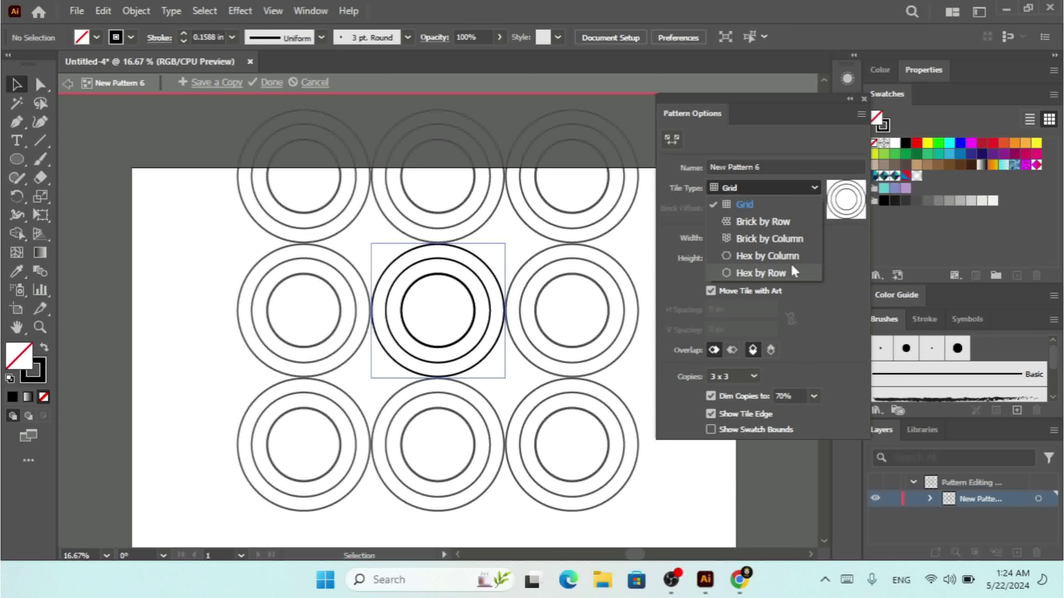
left_click(774, 221)
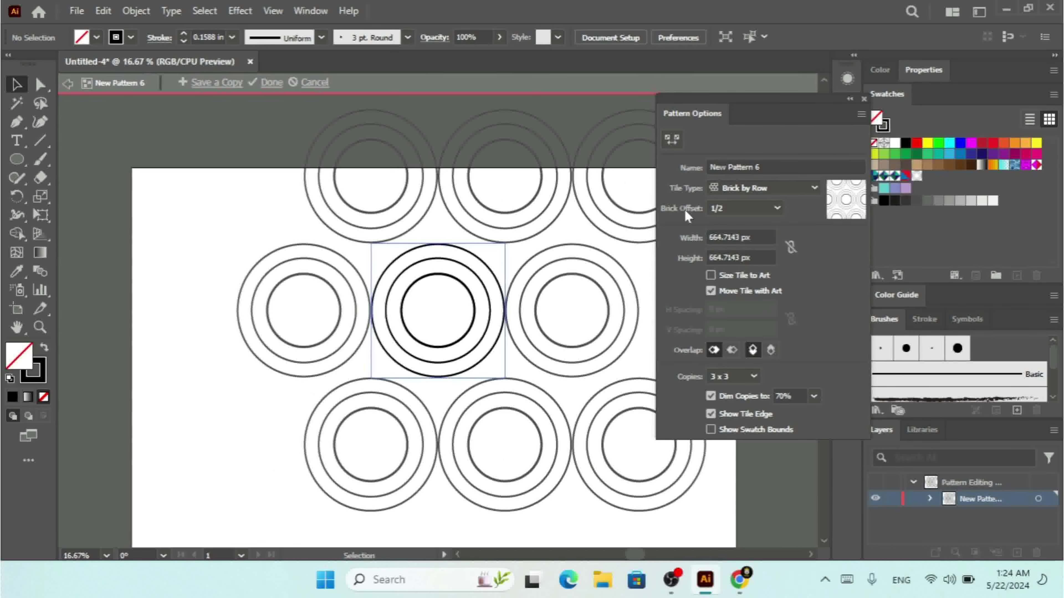
left_click(758, 213)
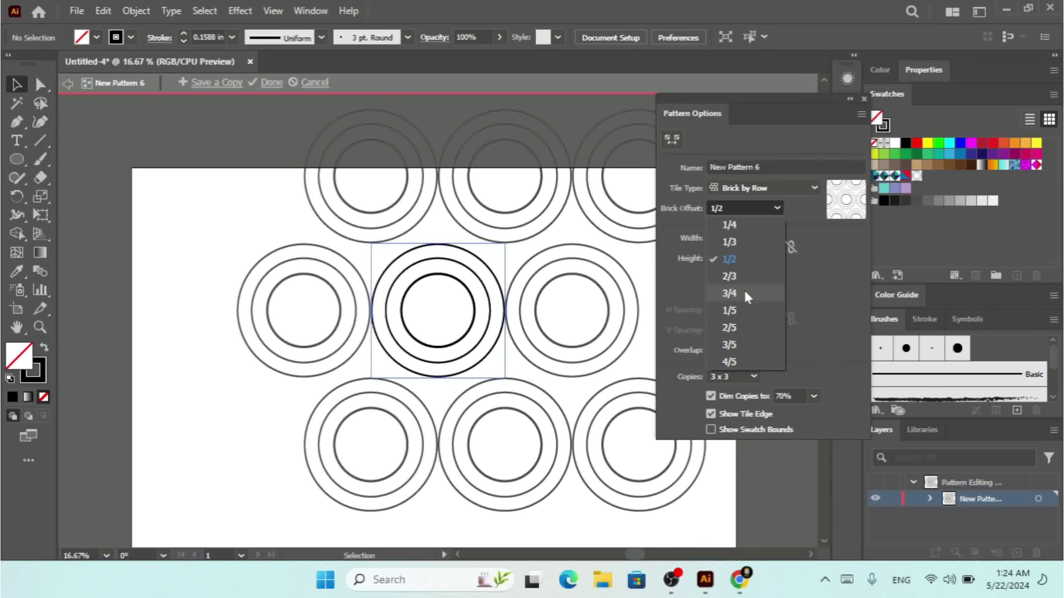
left_click(738, 363)
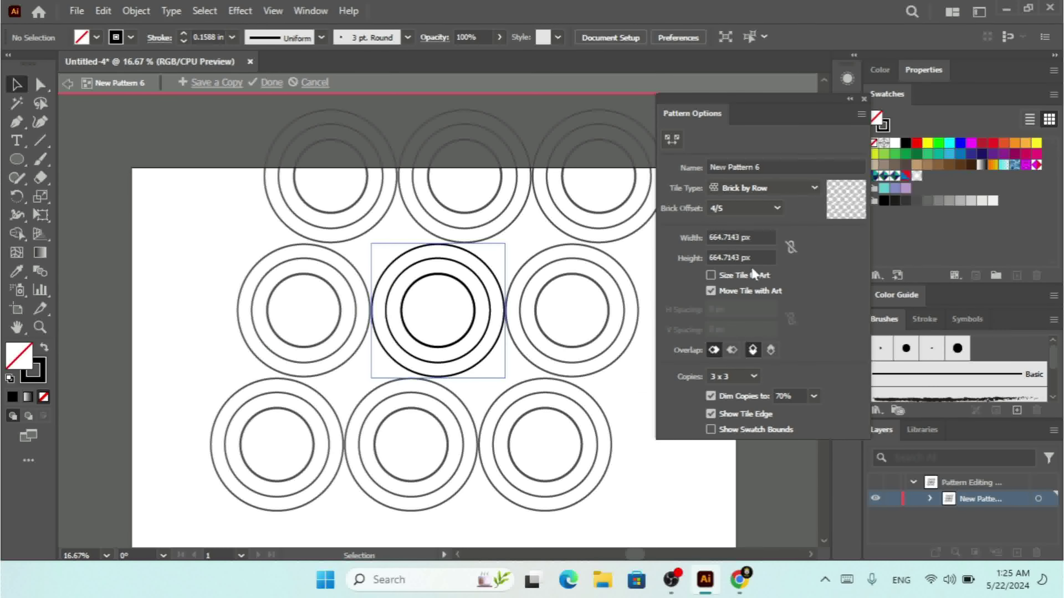
left_click(753, 206)
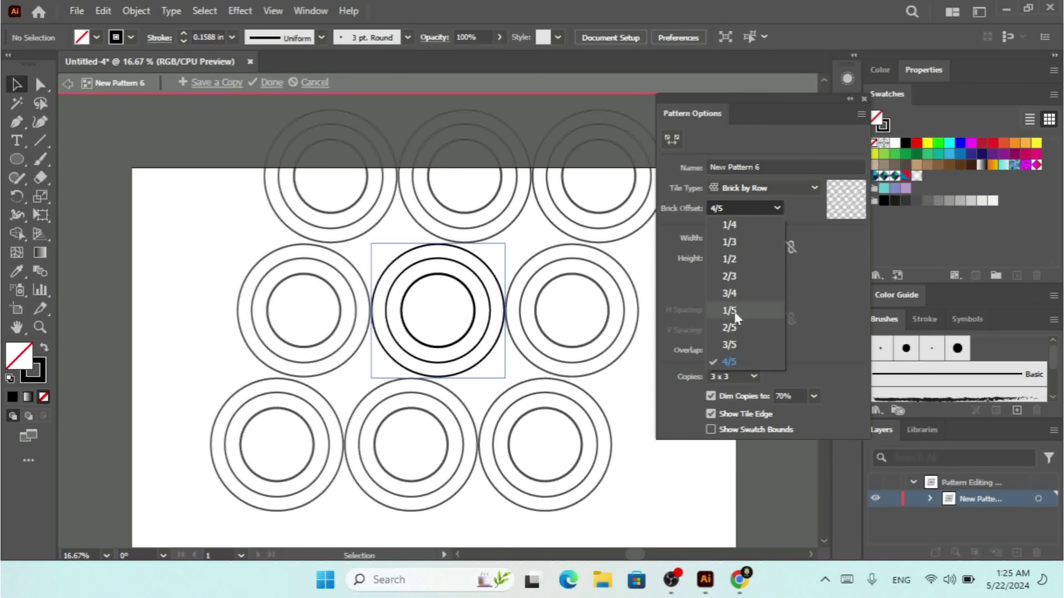
left_click(735, 294)
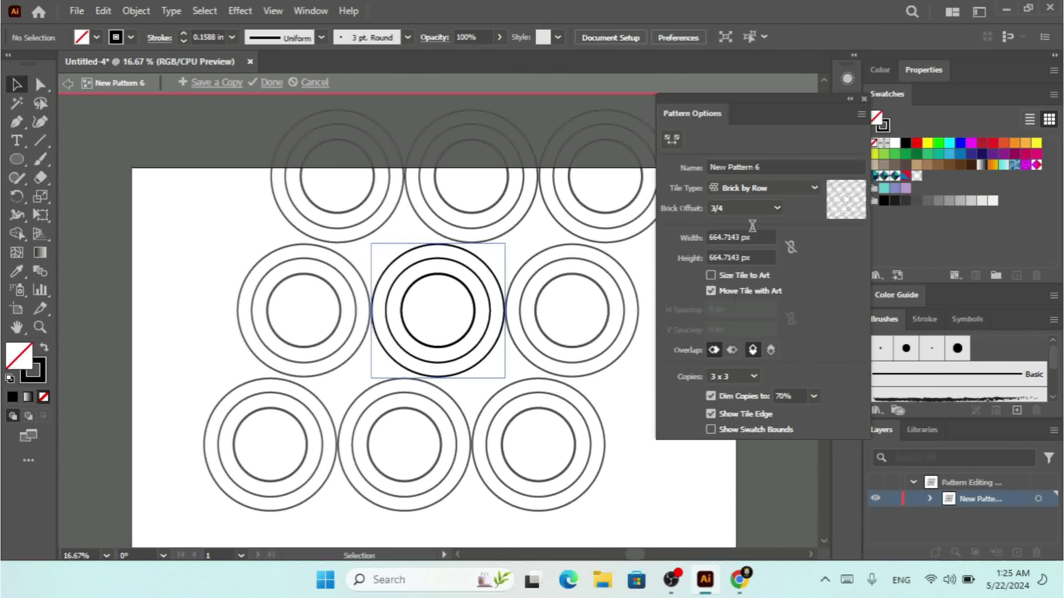
- Try the Brick by Column tile type with a 3/5 brick offset, and return the tile type to Grid
left_click(767, 193)
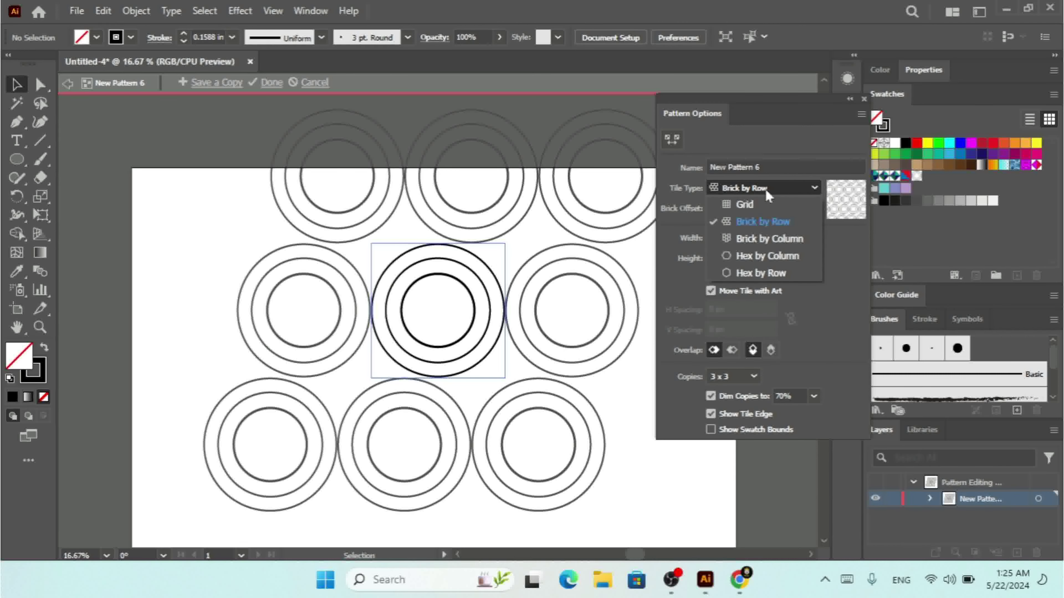
left_click(770, 239)
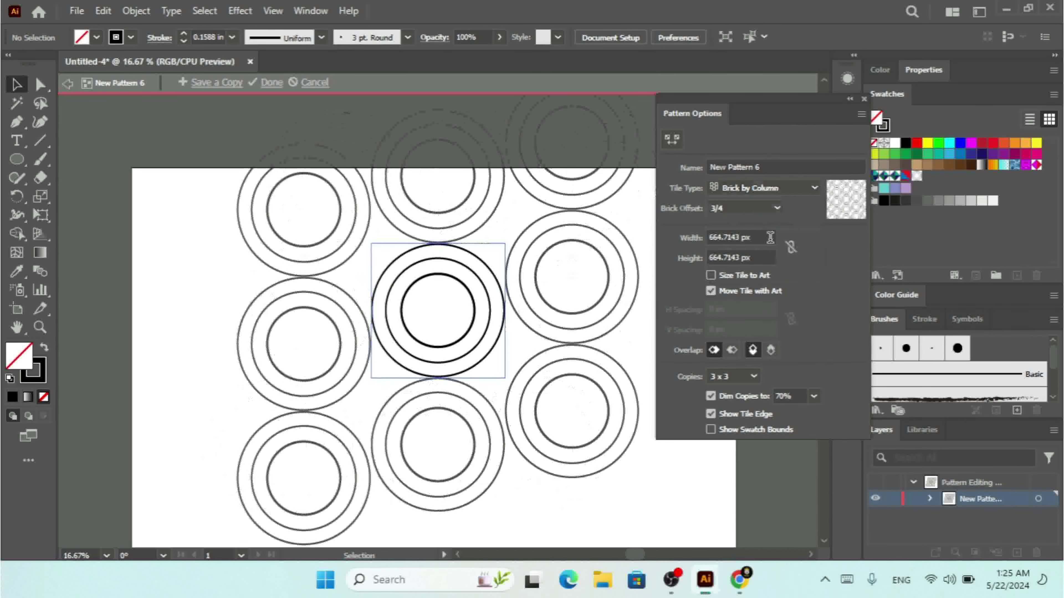
left_click(770, 209)
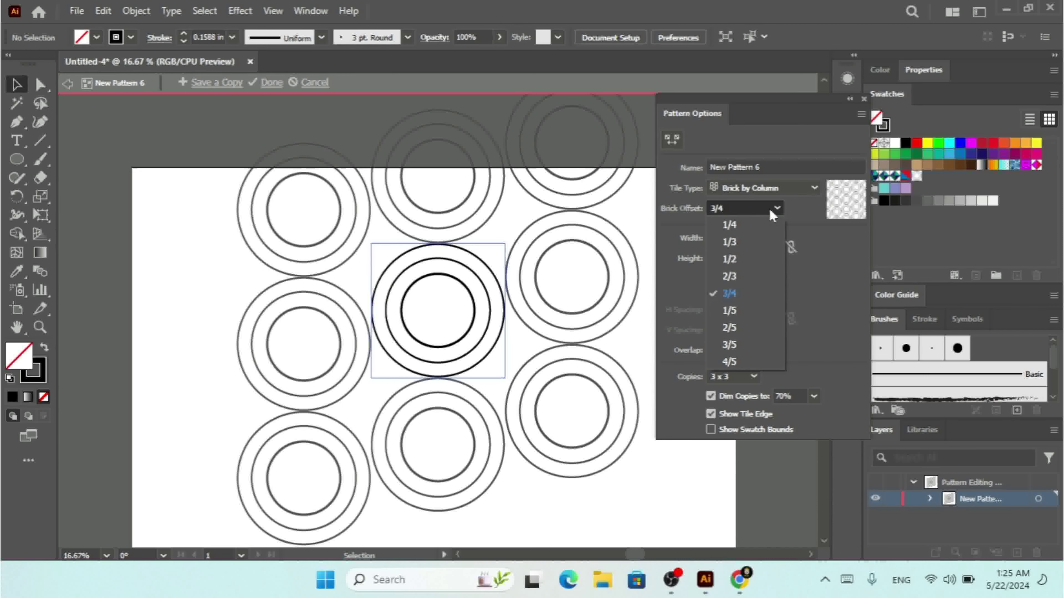
left_click(729, 349)
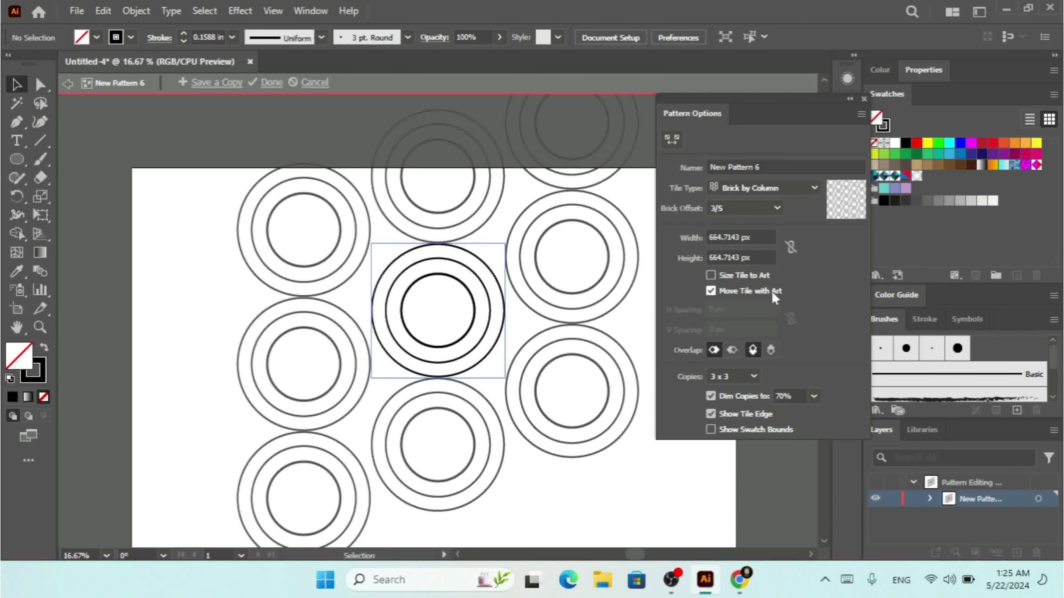
left_click(773, 209)
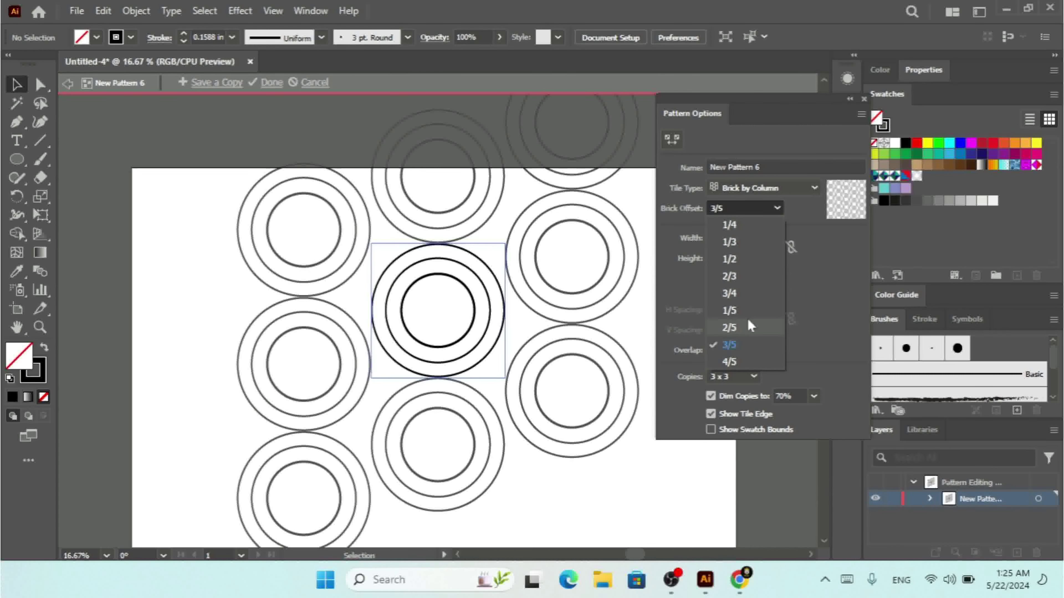
left_click(799, 284)
left_click(763, 188)
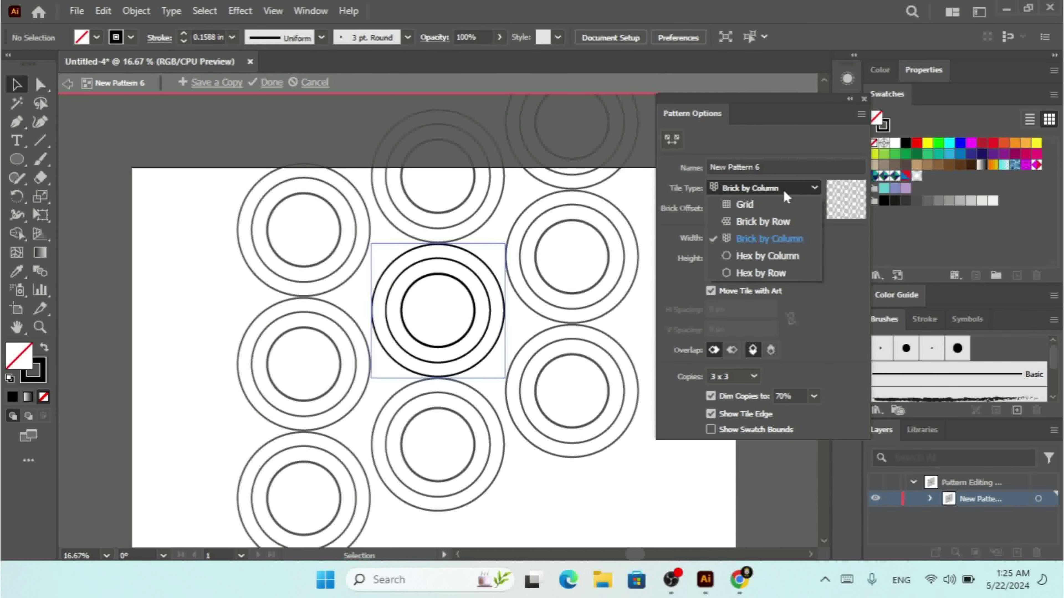
left_click(765, 205)
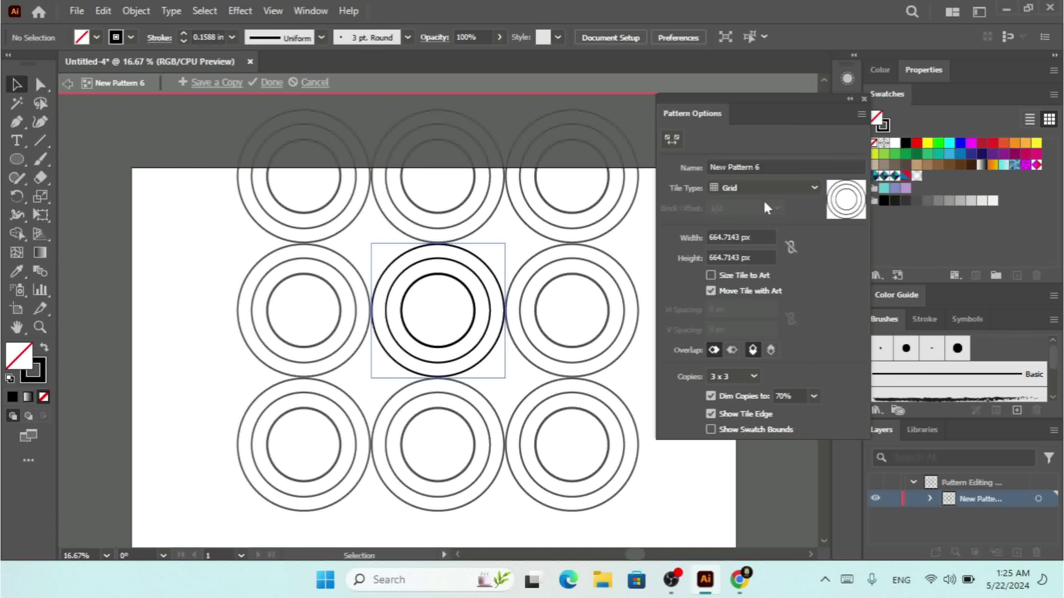
- Increase the pattern tile's width to 715 px to open gaps between the columns
left_click(761, 237)
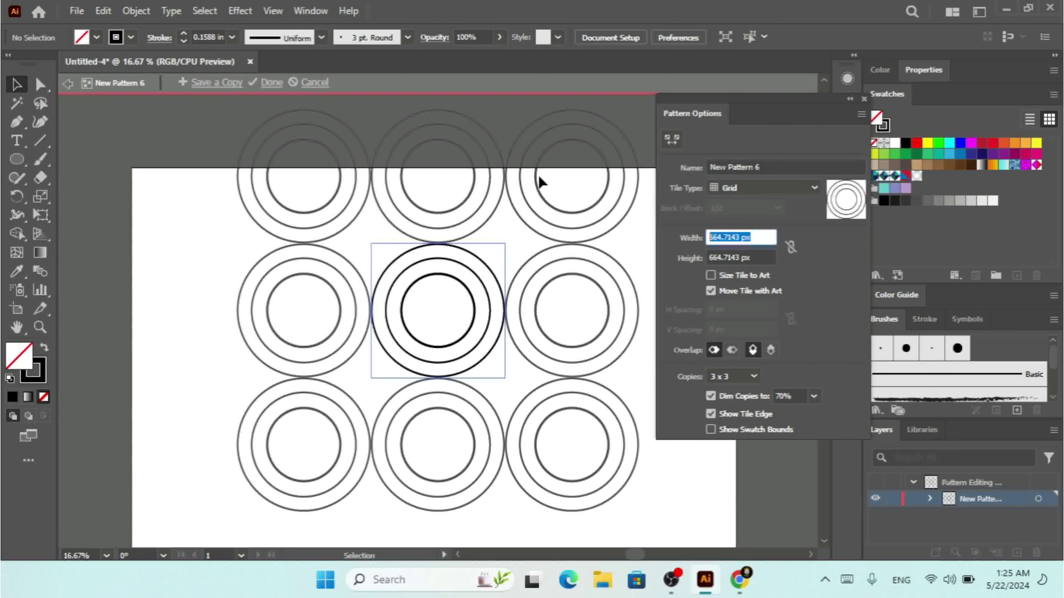
left_click(766, 259)
left_click(765, 258)
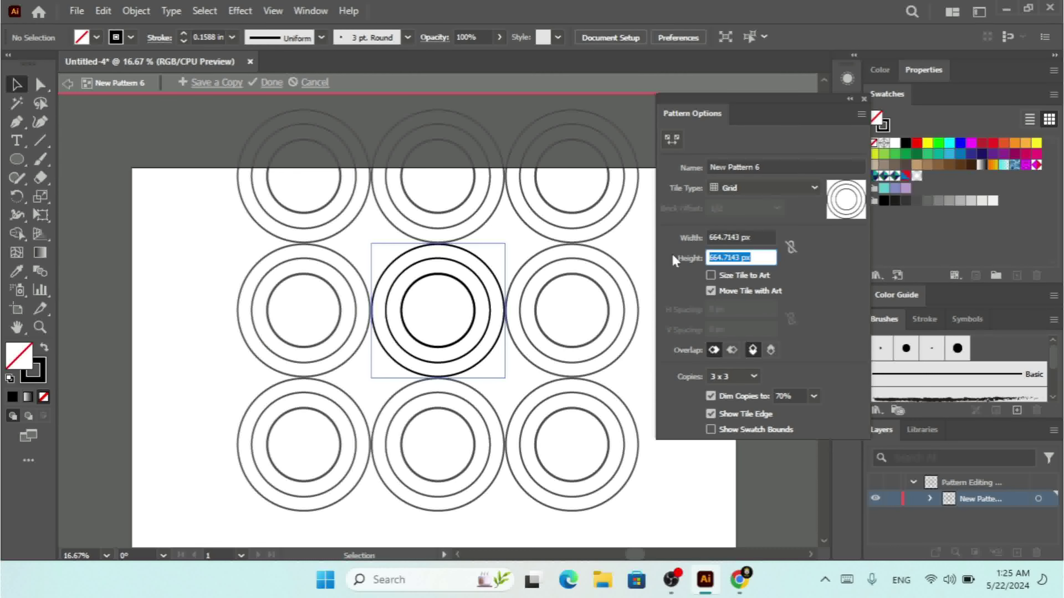
key("shift+Tab")
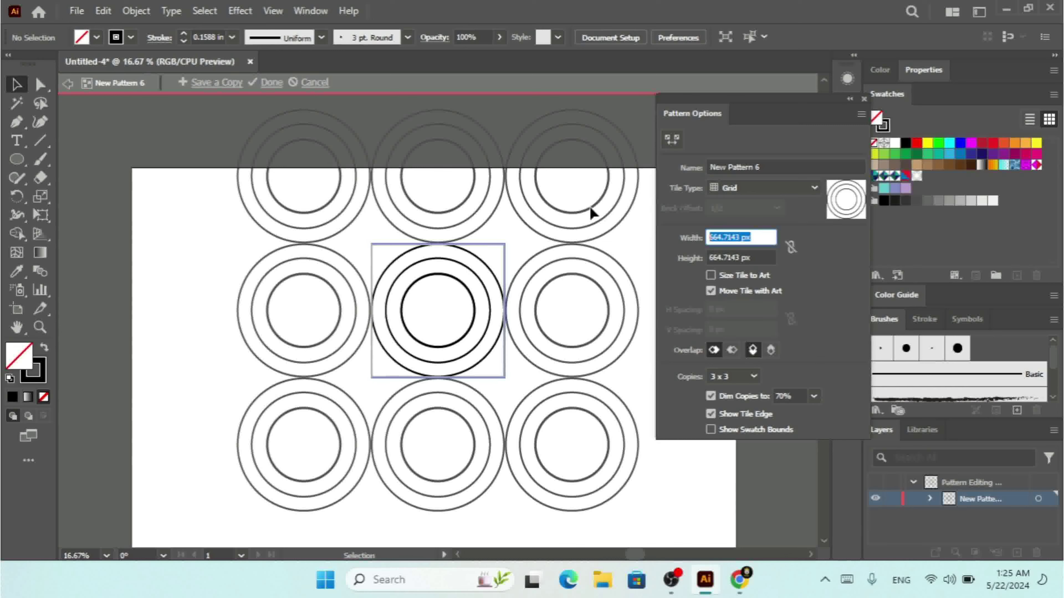
type("672")
key("Return")
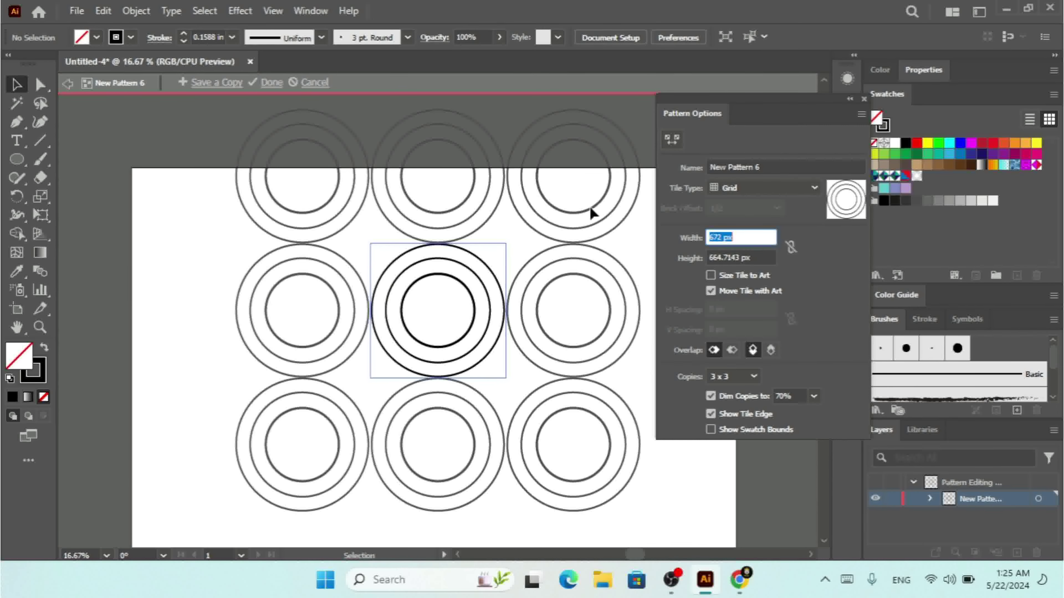
key("shift+Up")
key("shift+Up")
key("shift+Up")
key("shift+Up")
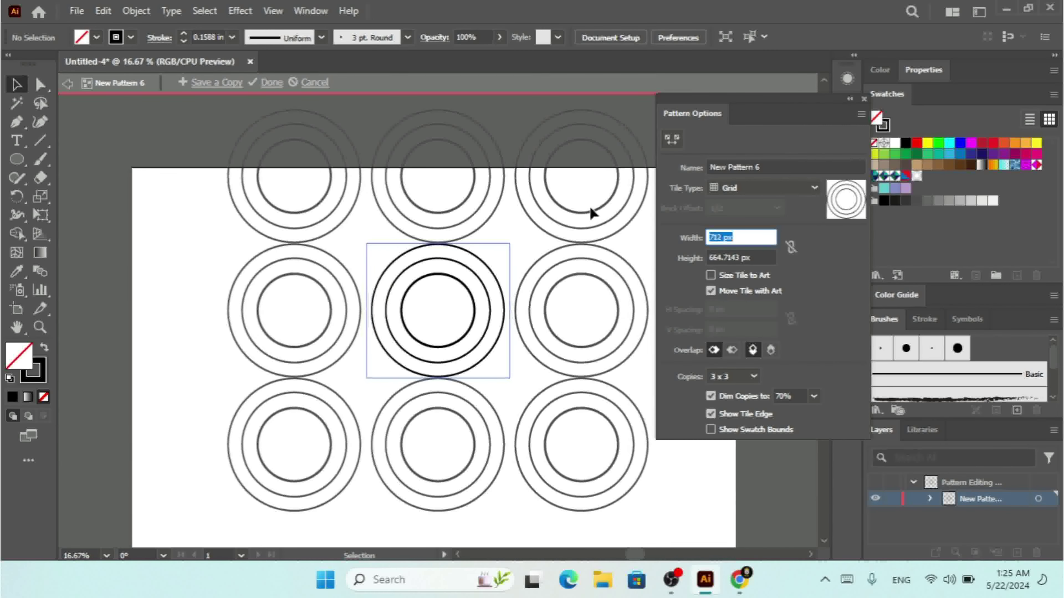
key("Up")
key("Up")
key("Up")
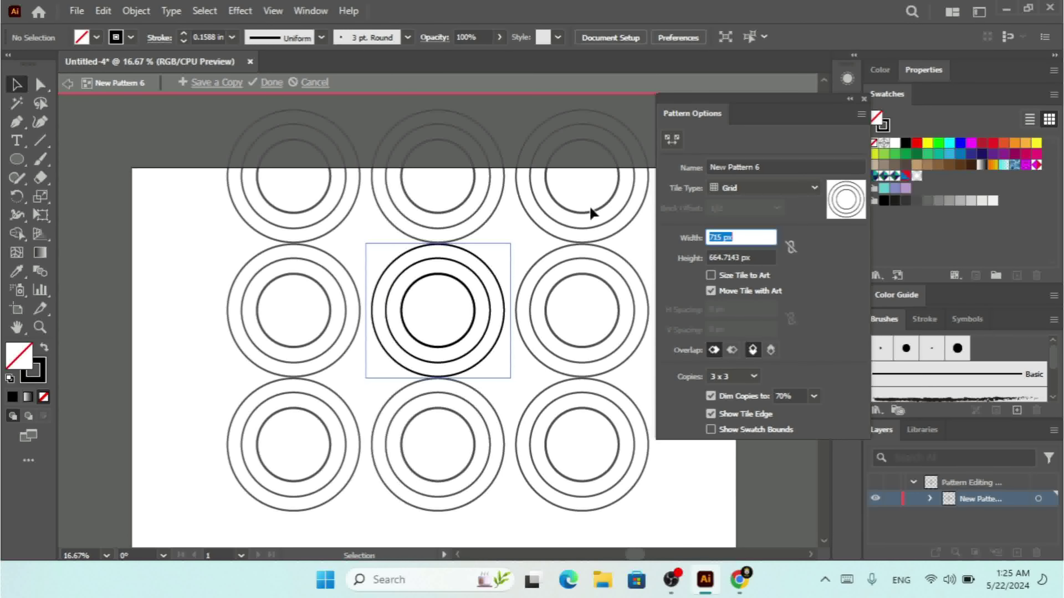
- Increase the pattern tile's height to 691 px to open gaps between the rows
left_click(764, 260)
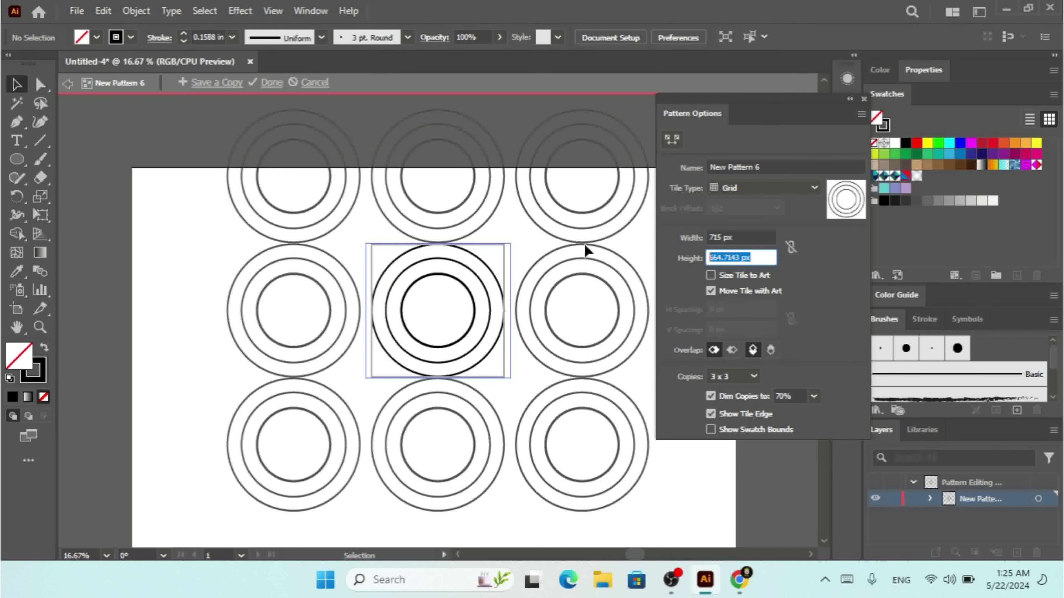
key("shift+Up")
key("shift+Up")
key("shift+Up")
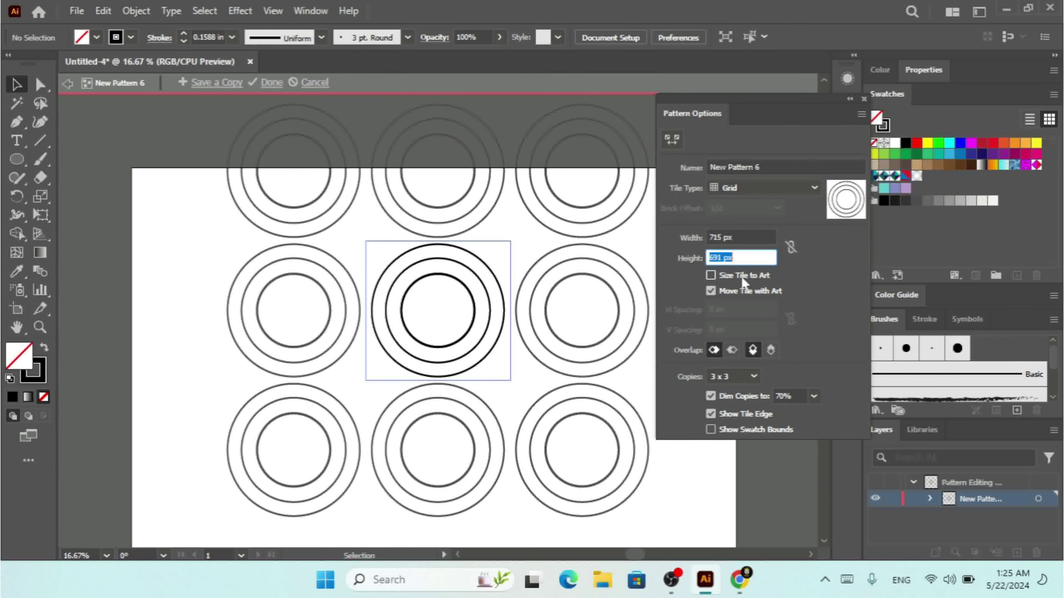
- Size the tile to the art and raise the horizontal spacing between the motifs to 63 px
left_click(711, 276)
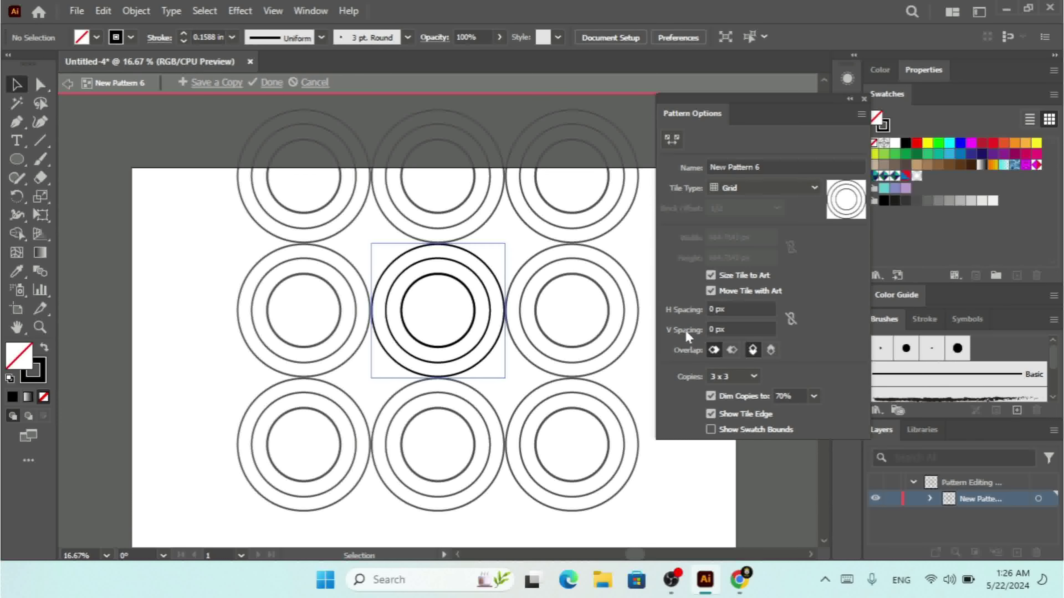
left_click(741, 309)
type("1")
key("Return")
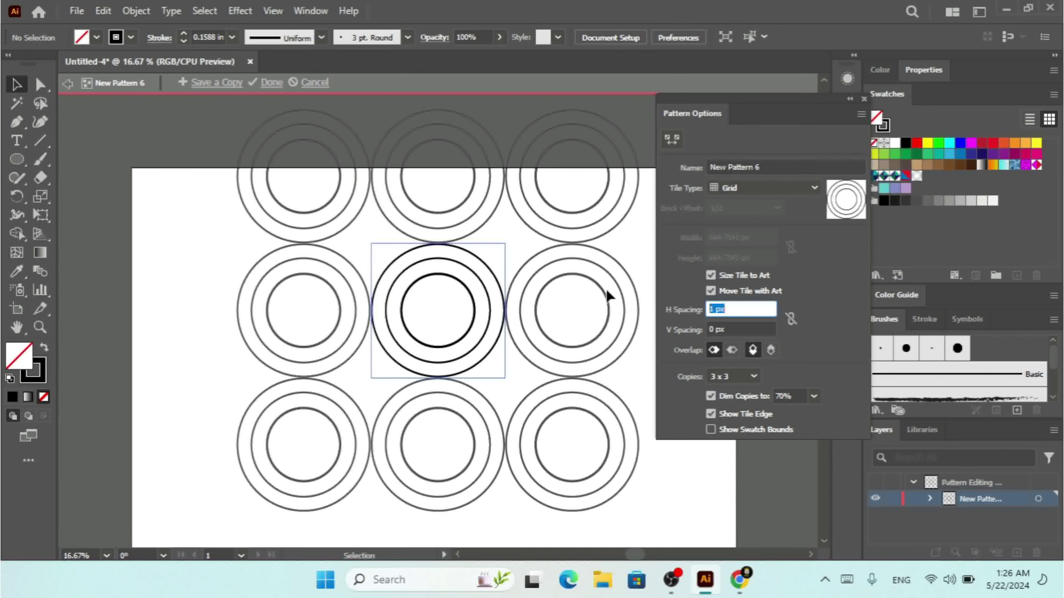
key("Up")
key("Up")
key("Up")
key("Up")
key("Up")
key("Up")
key("Up")
key("Up")
key("Up")
key("Up")
key("Up")
key("Up")
key("Up")
key("Up")
key("Up")
key("Up")
key("Up")
key("Up")
key("Up")
key("Up")
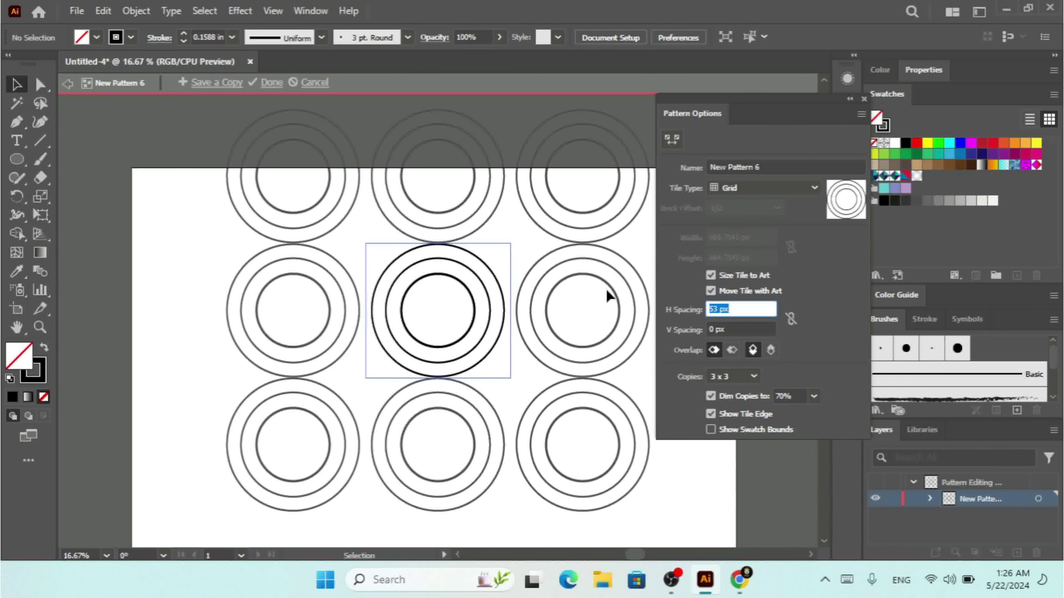
key("shift+Up")
- Raise the vertical spacing between the motifs to 33 px, keeping the tile moving with the art
key("Tab")
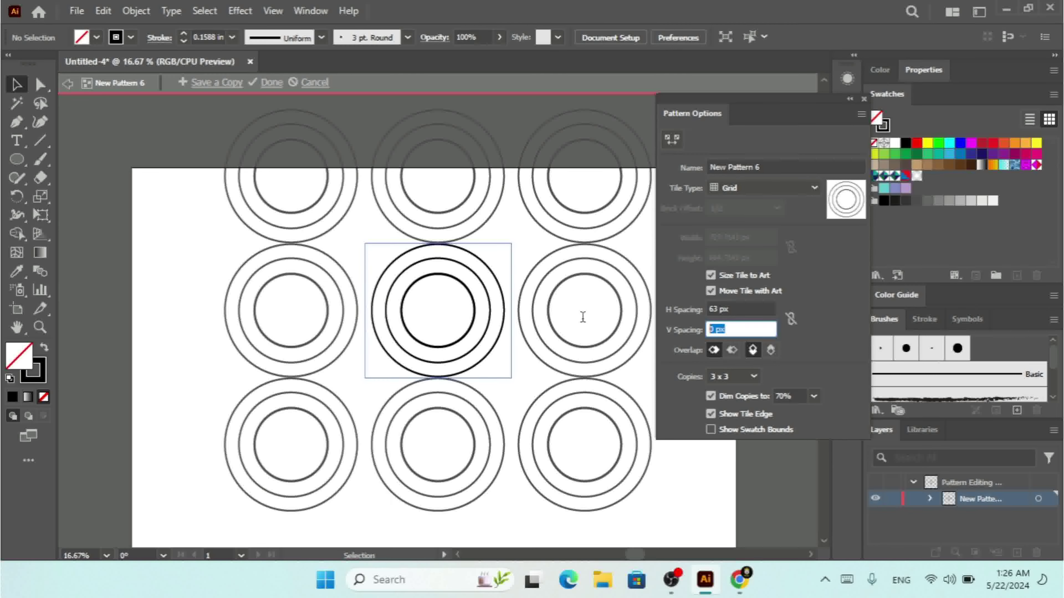
key("Up")
key("Up")
key("Up")
key("Up")
key("Up")
key("Up")
key("Up")
key("Up")
key("Up")
key("Up")
key("Up")
key("Up")
key("Up")
key("Up")
key("Up")
key("Up")
key("Up")
key("Up")
key("Up")
key("Up")
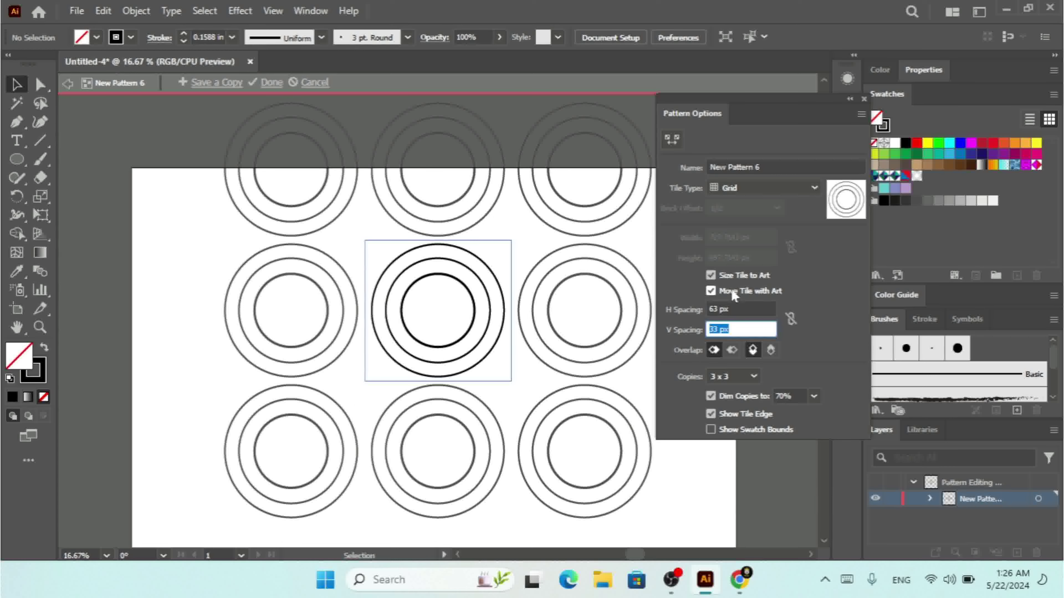
left_click(712, 292)
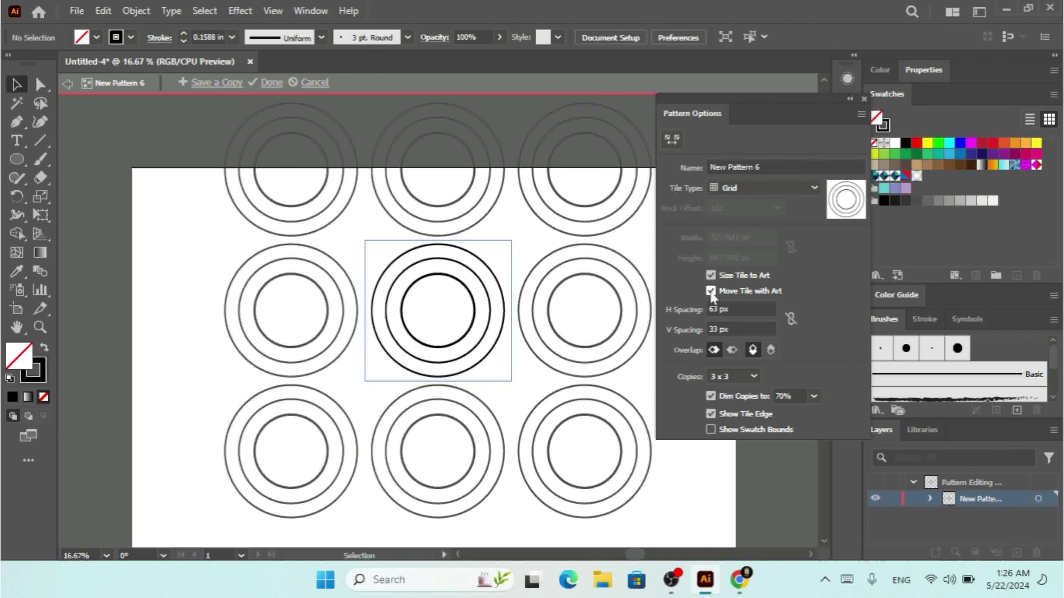
- Lower the horizontal spacing between the motifs to -118 px so the columns overlap
left_click(737, 308)
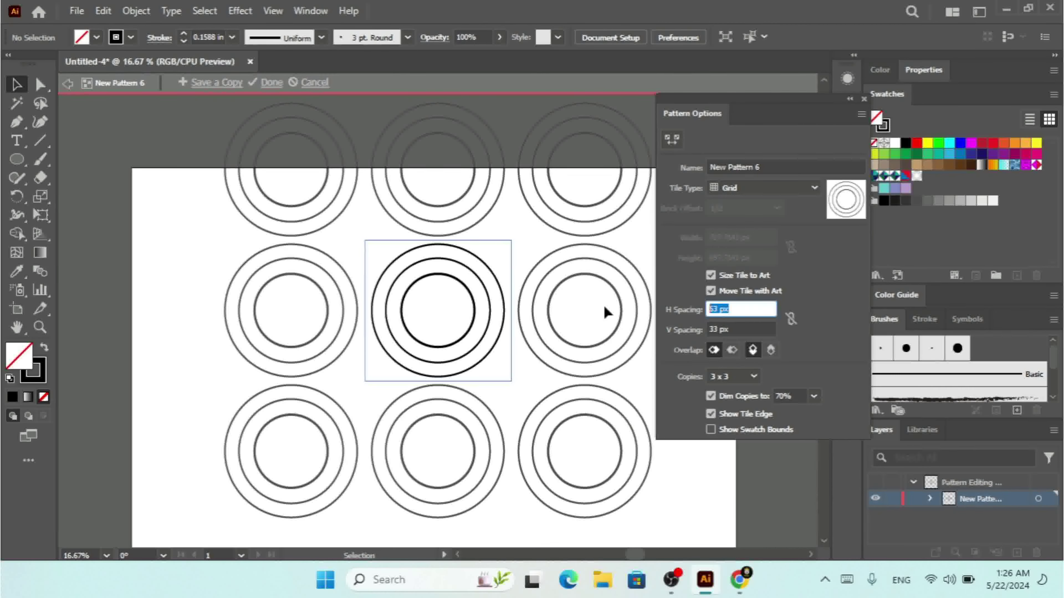
key("shift+Up")
key("shift+Up")
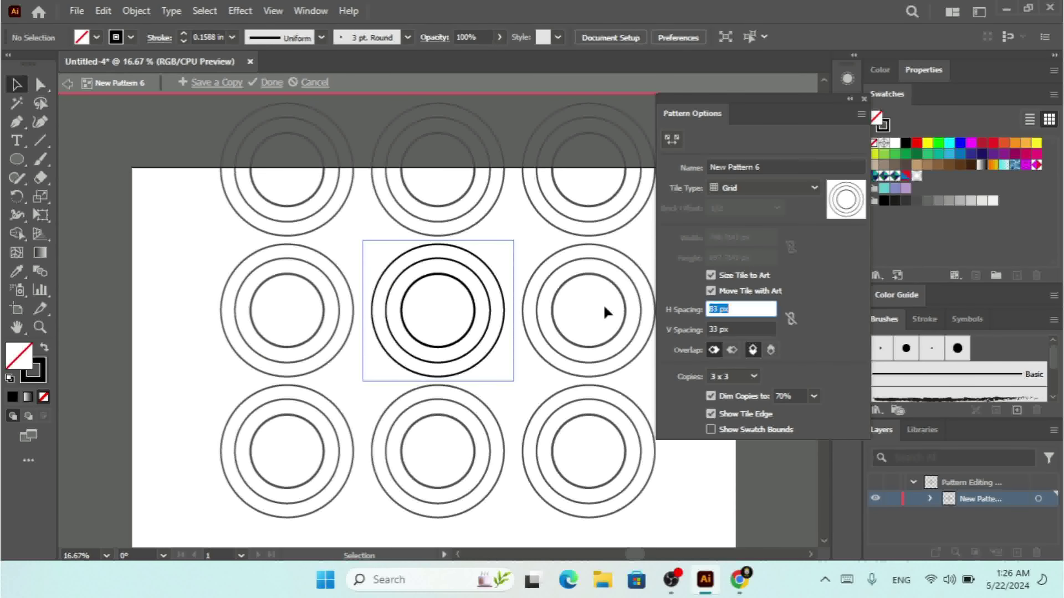
key("shift+Down")
key("shift+Down")
key("shift+Down")
key("shift+Down")
key("shift+Down")
key("shift+Down")
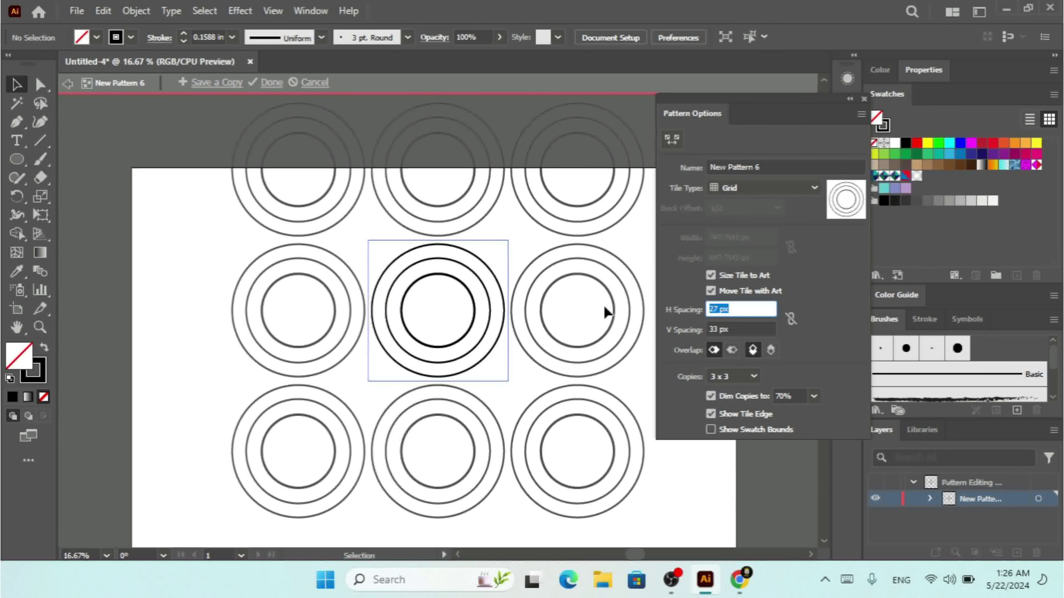
key("shift+Down")
key("shift+Down")
key("shift+Down")
key("shift+Down")
key("shift+Down")
key("shift+Down")
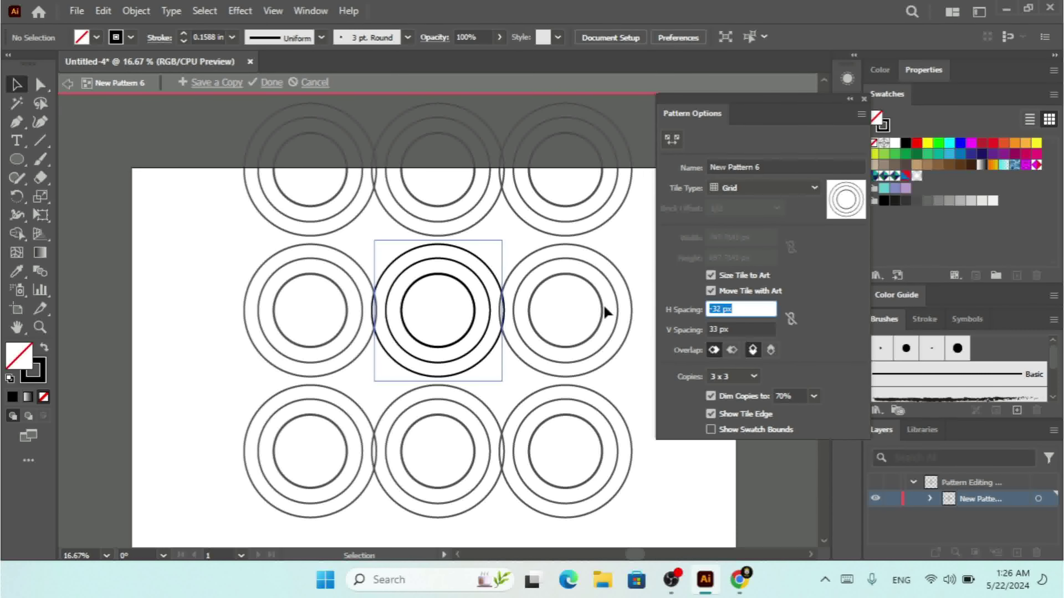
key("shift+Down")
key("shift+Down")
key("shift+Down")
key("shift+Down")
key("shift+Down")
key("shift+Down")
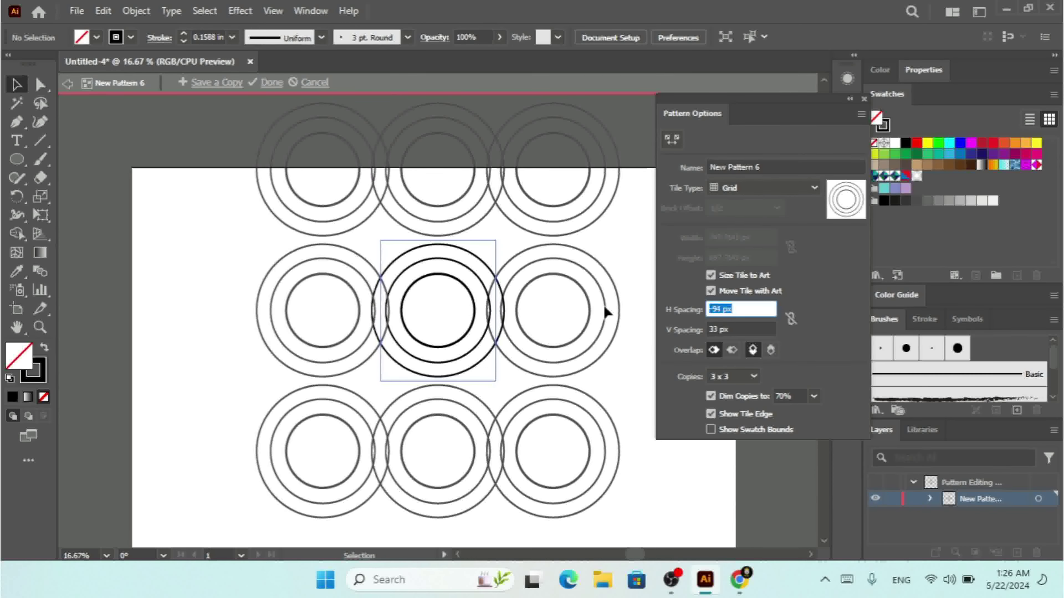
key("shift+Down")
key("shift+Down")
key("shift+Down")
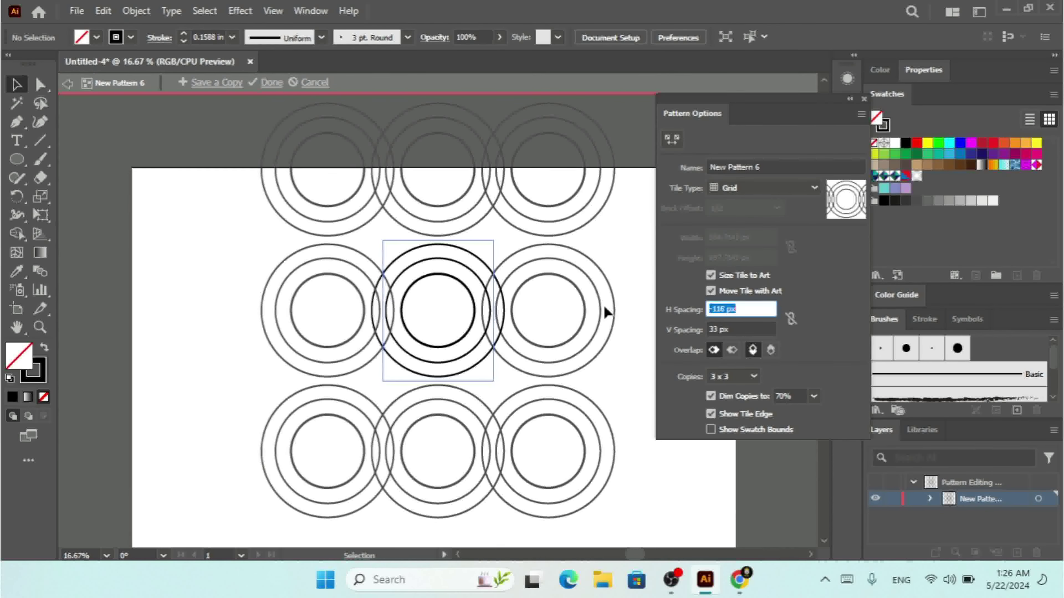
- Lower the vertical spacing between the motifs to -132 px so the rows overlap
key("Tab")
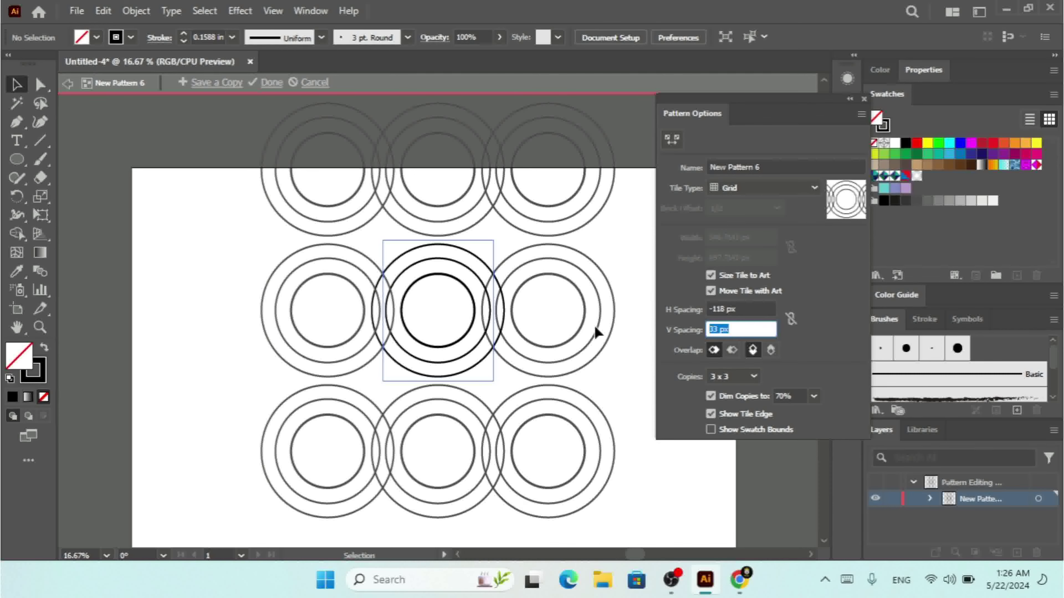
key("shift+Down")
key("shift+Down")
key("shift+Down")
key("shift+Down")
key("shift+Down")
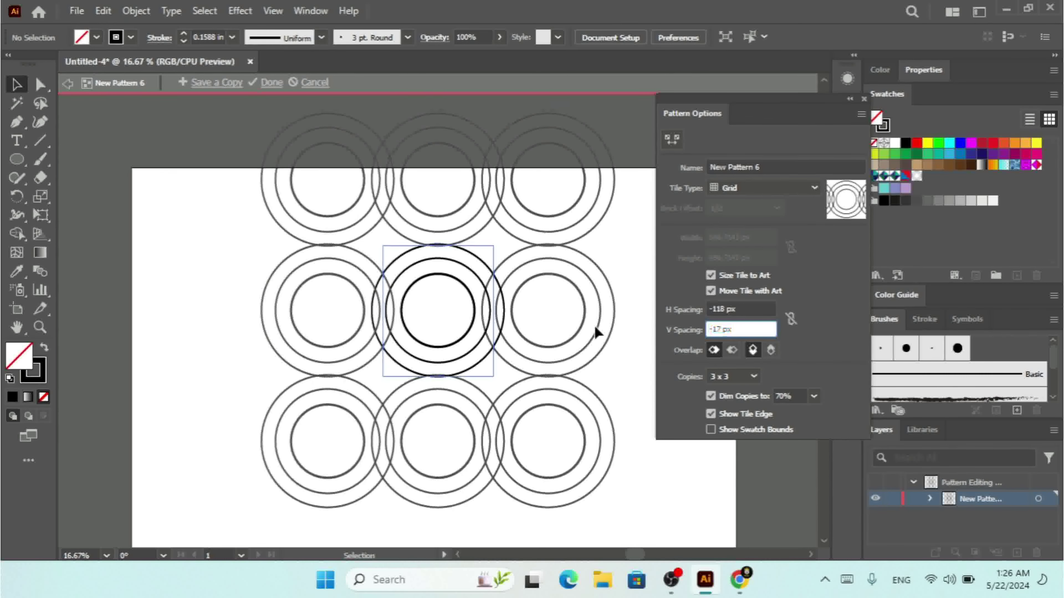
key("shift+Down")
key("shift+Down")
key("shift+Down")
key("shift+Down")
key("shift+Down")
key("shift+Down")
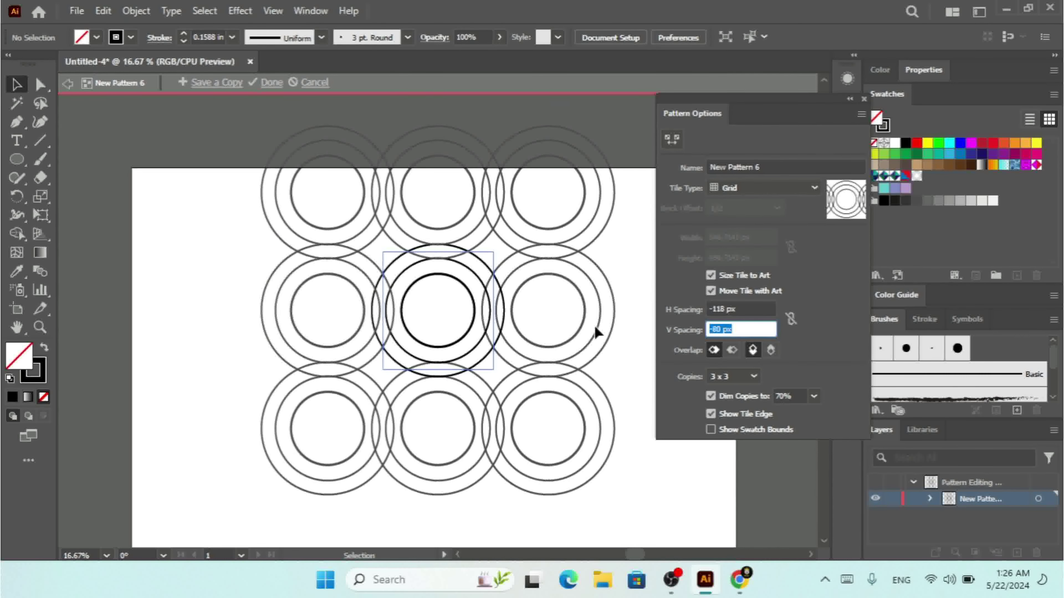
key("shift+Down")
key("shift+Down")
key("shift+Down")
key("shift+Down")
key("shift+Down")
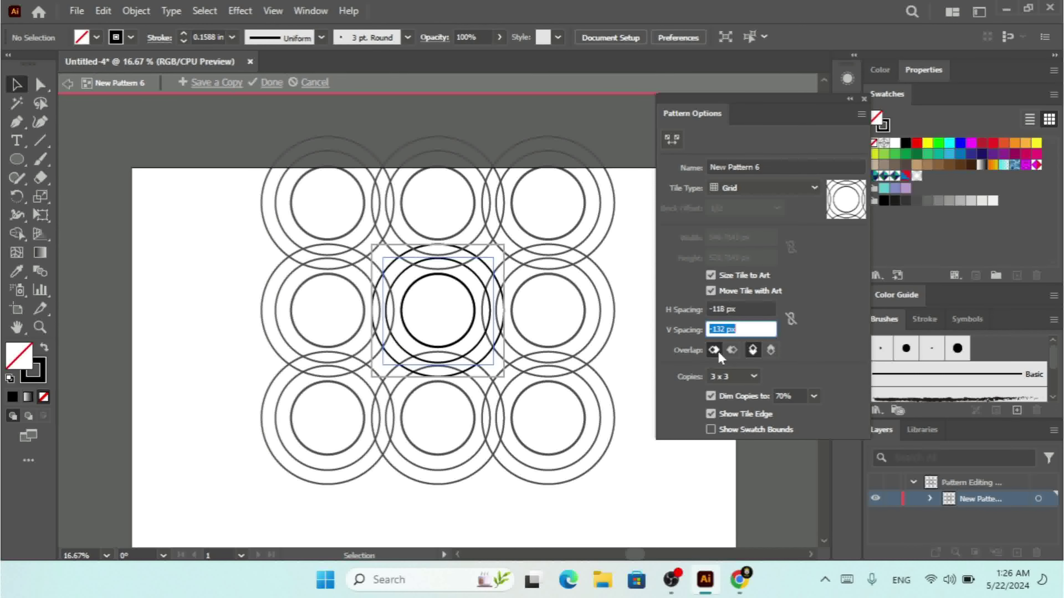
- Switch the horizontal overlap to right in front and cancel the pattern editing to return to the artboard
left_click(733, 351)
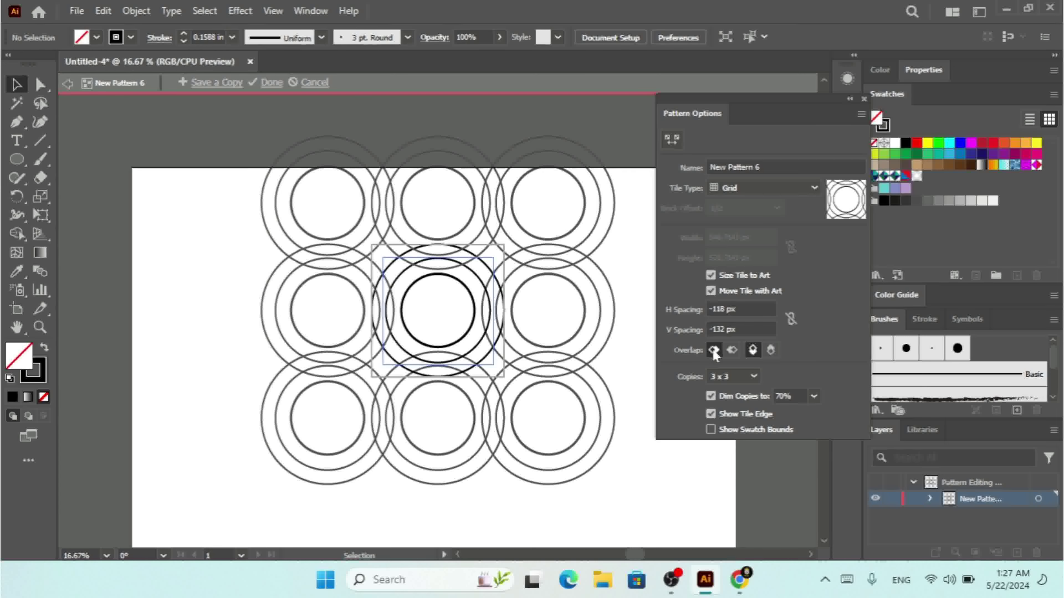
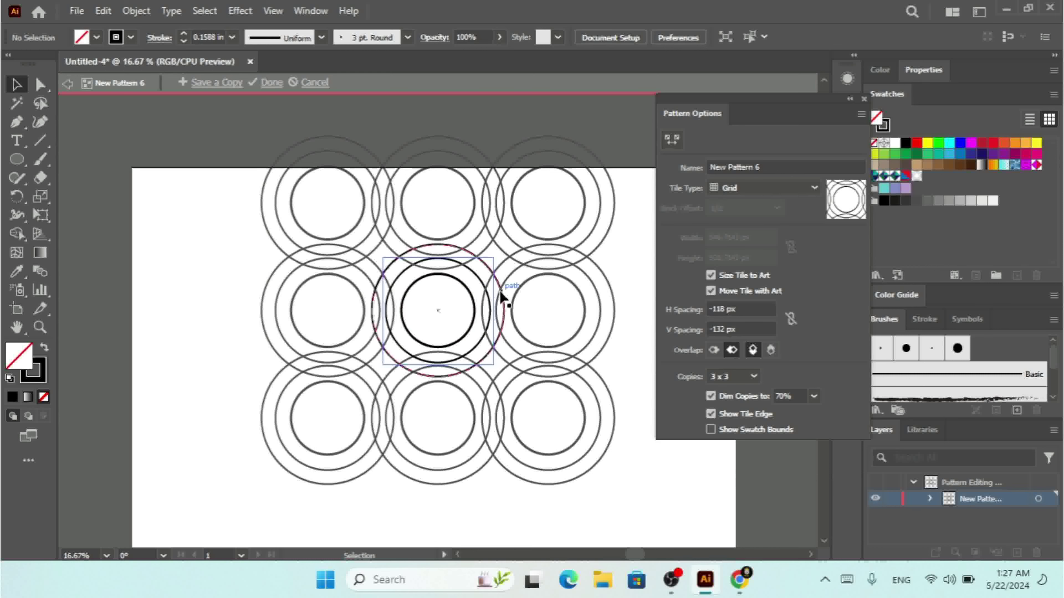
left_click(863, 100)
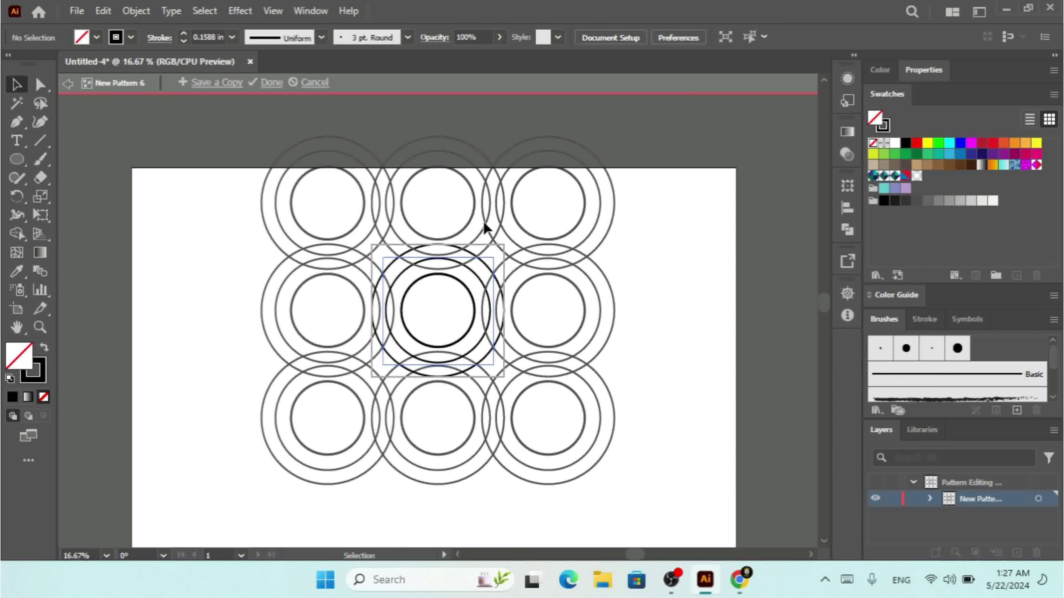
left_click(310, 84)
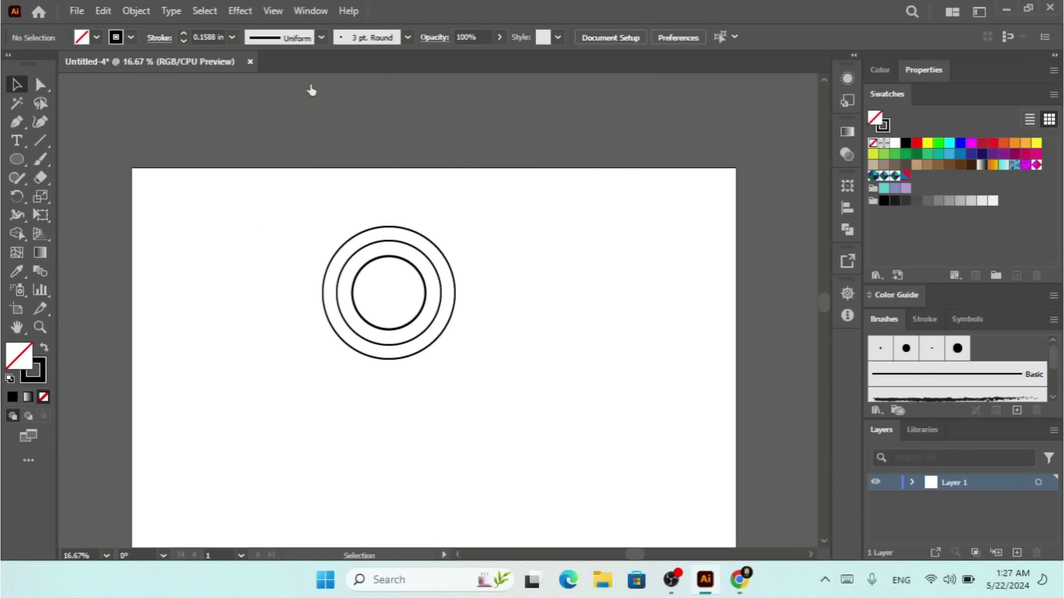
- Select the three concentric circles and fill the ring around the inner circle with magenta using the Shape Builder tool
left_click_drag(273, 226, 621, 455)
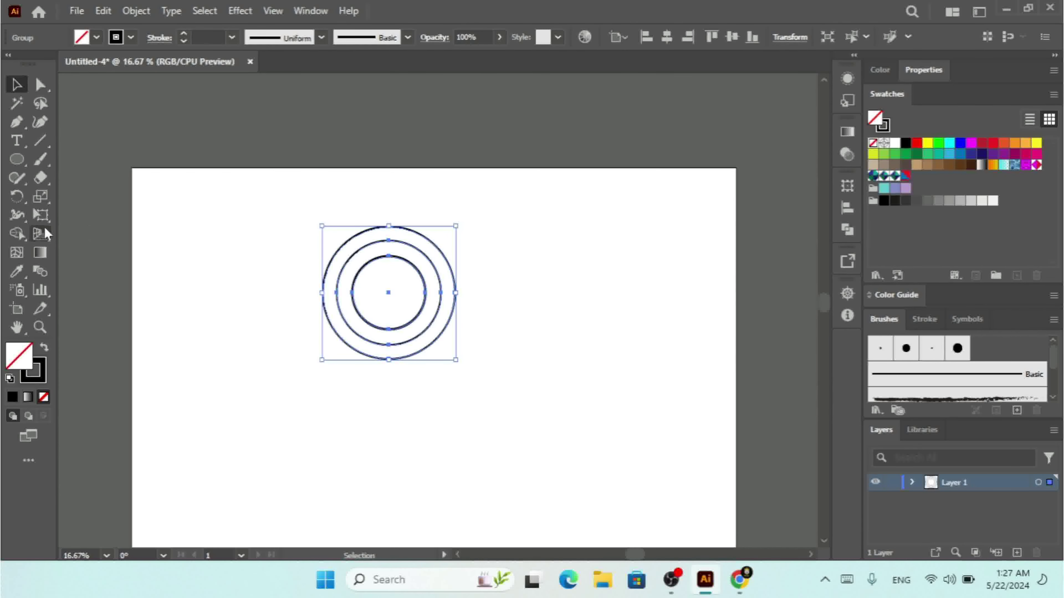
left_click(17, 234)
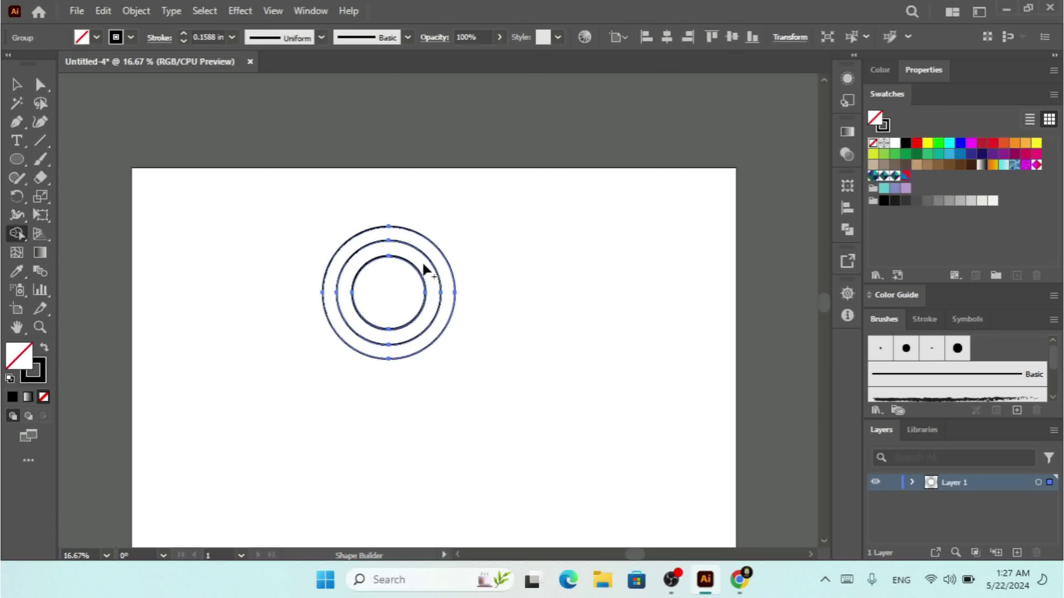
left_click(971, 145)
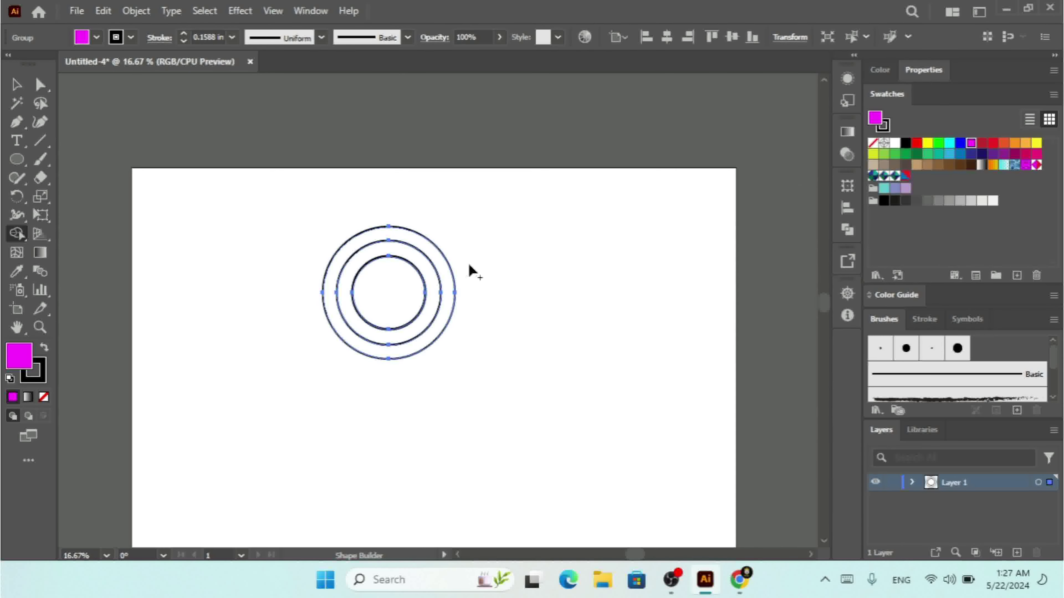
left_click(431, 270)
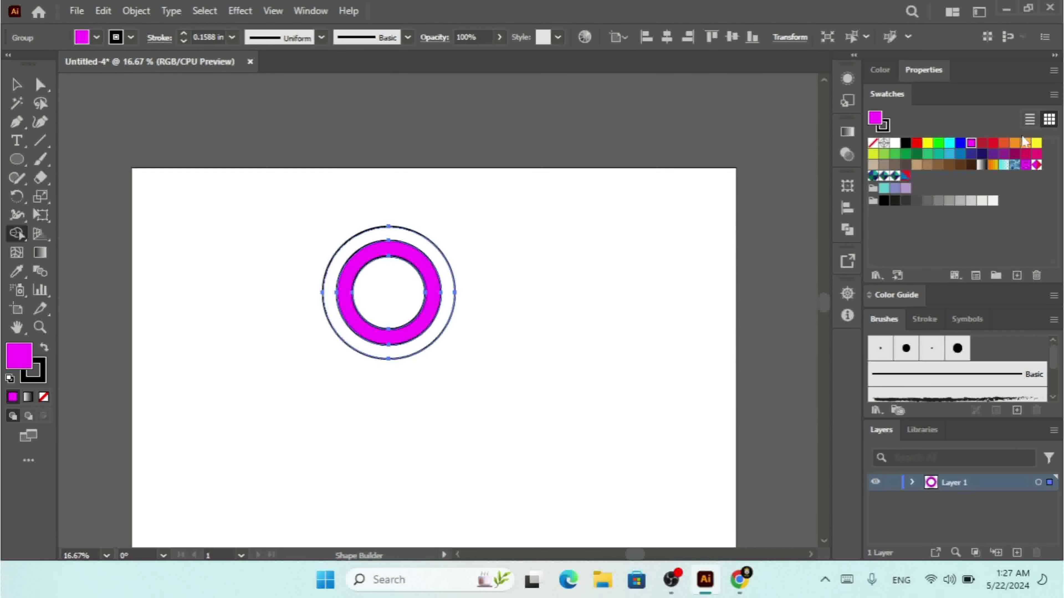
- Fill the inner circle with orange and the outer ring with yellow using the Shape Builder tool
left_click(1014, 143)
left_click(393, 274)
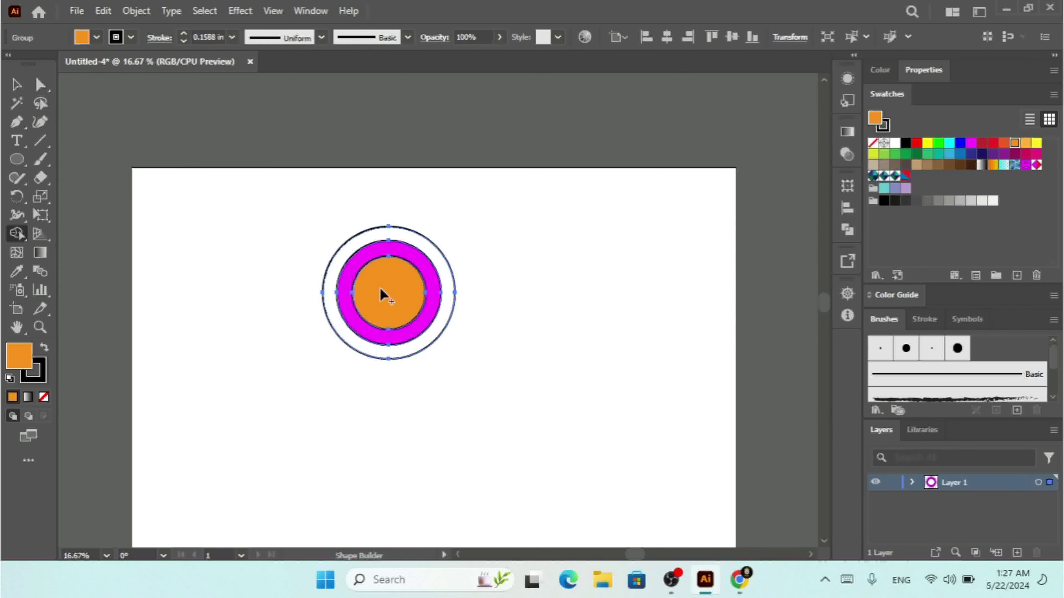
left_click(1036, 143)
left_click(419, 249)
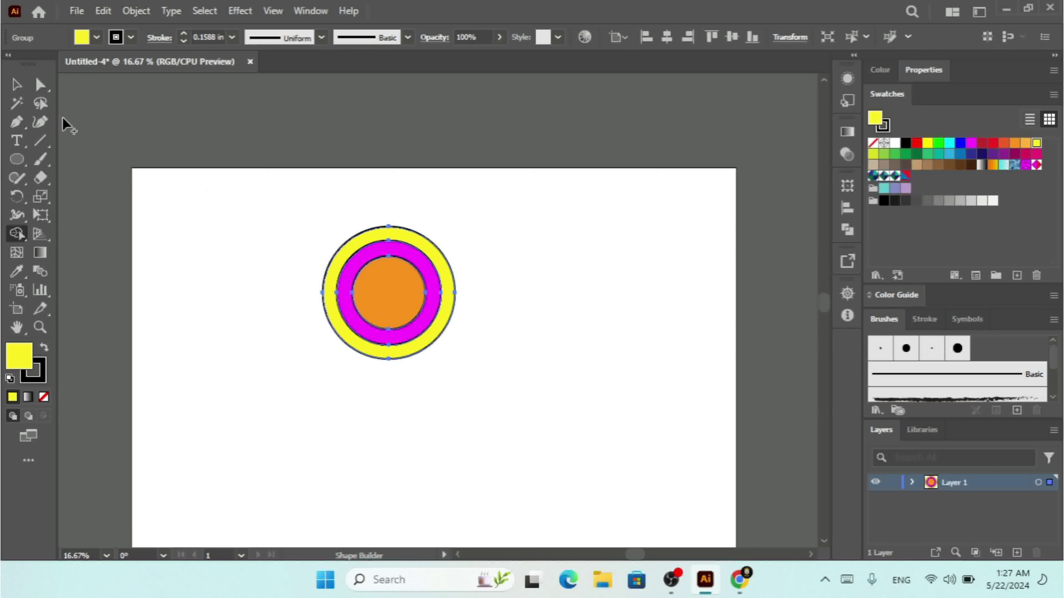
left_click(16, 85)
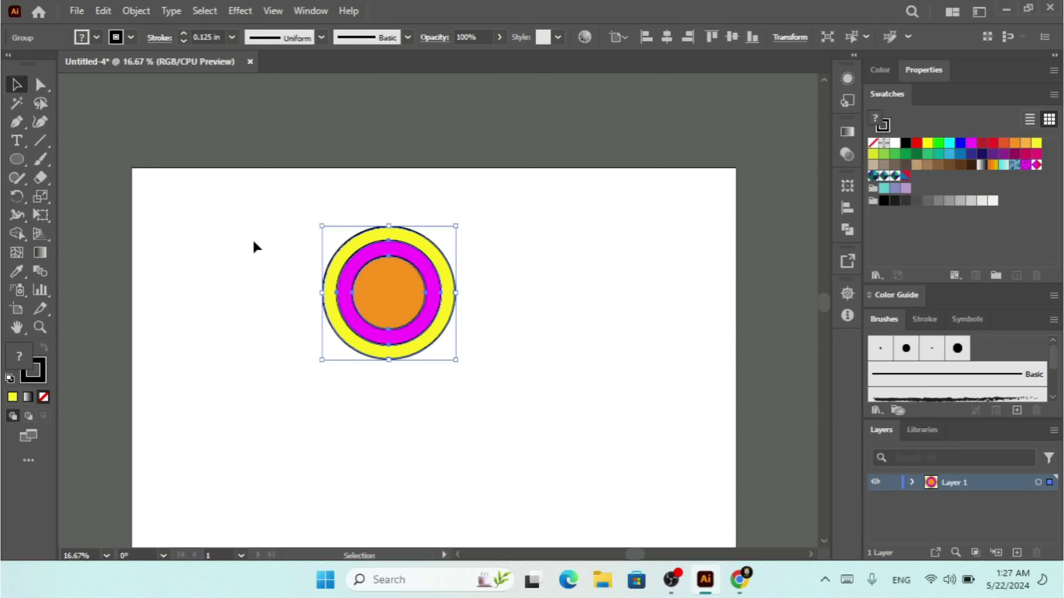
- Make a new pattern from the coloured circle motif with the Grid tile type
left_click(145, 16)
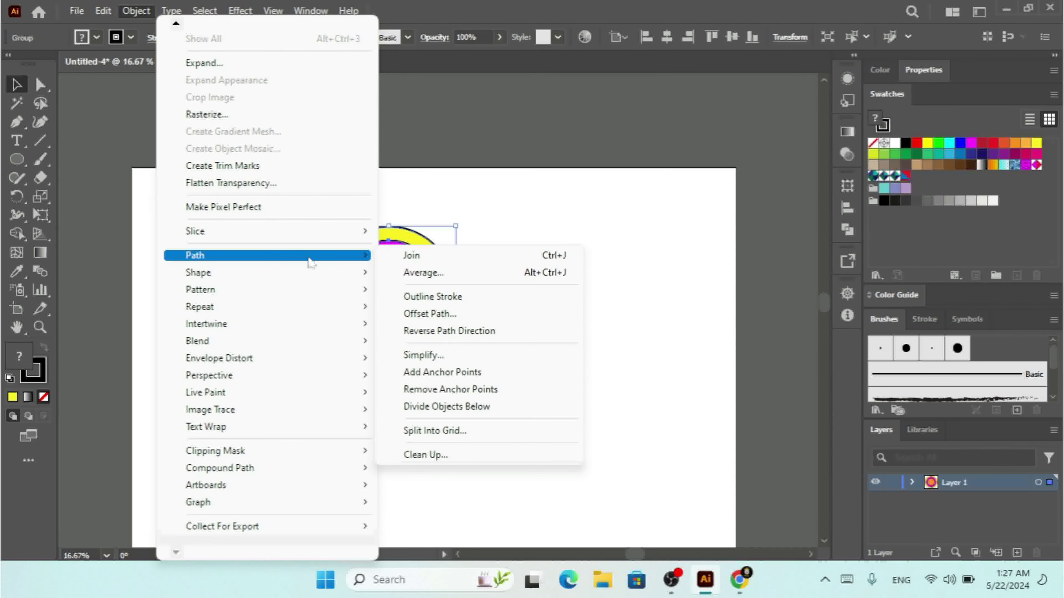
mouse_move(338, 289)
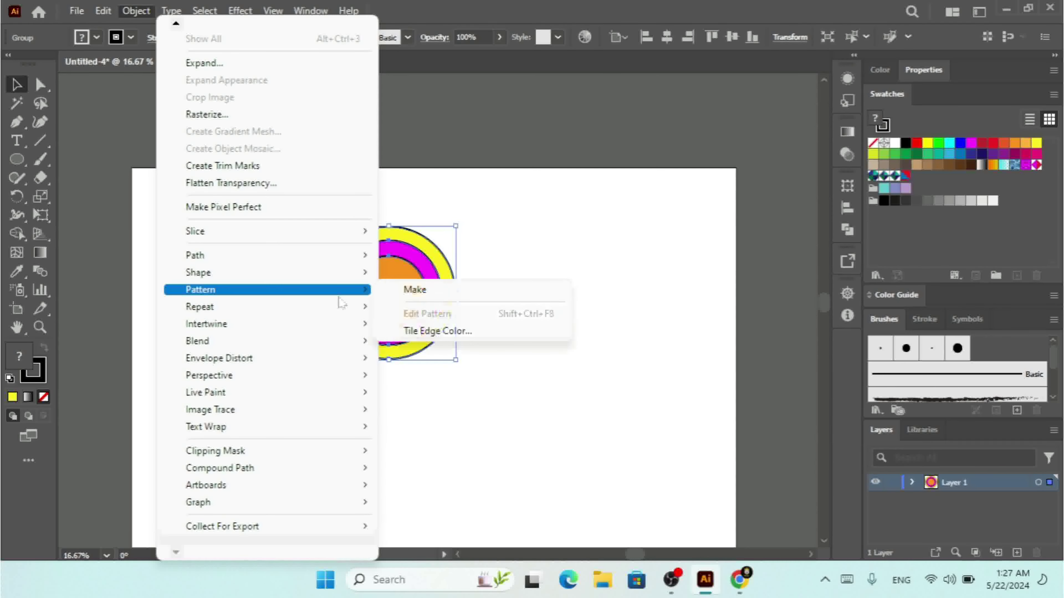
left_click(452, 295)
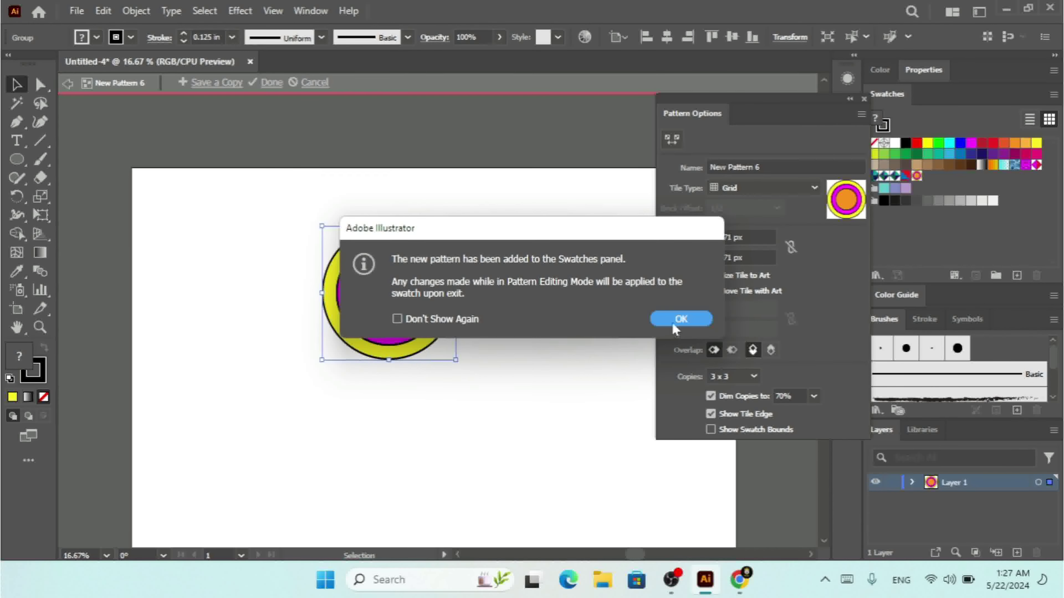
left_click(672, 323)
left_click(787, 188)
left_click(737, 207)
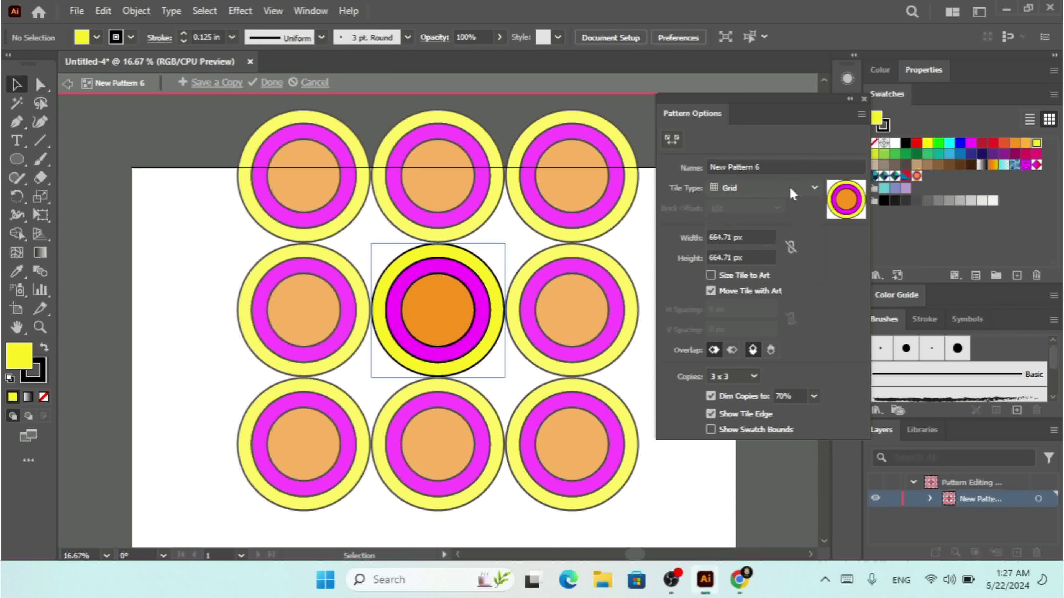
- Size the tile to the art and lower the horizontal spacing to -95 px so the coloured columns overlap
left_click(730, 276)
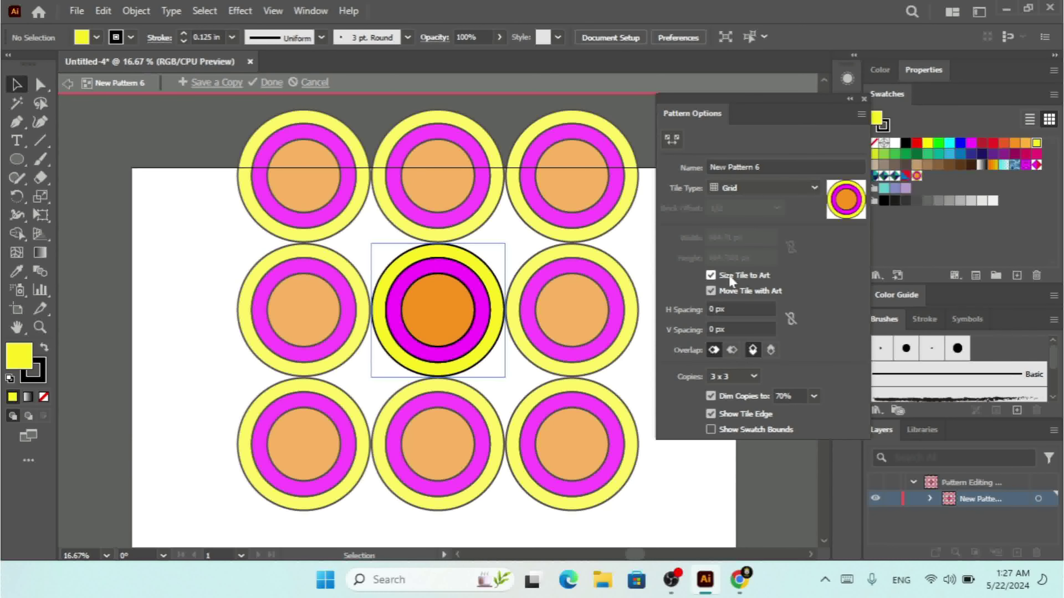
key("Down")
key("Down")
key("Down")
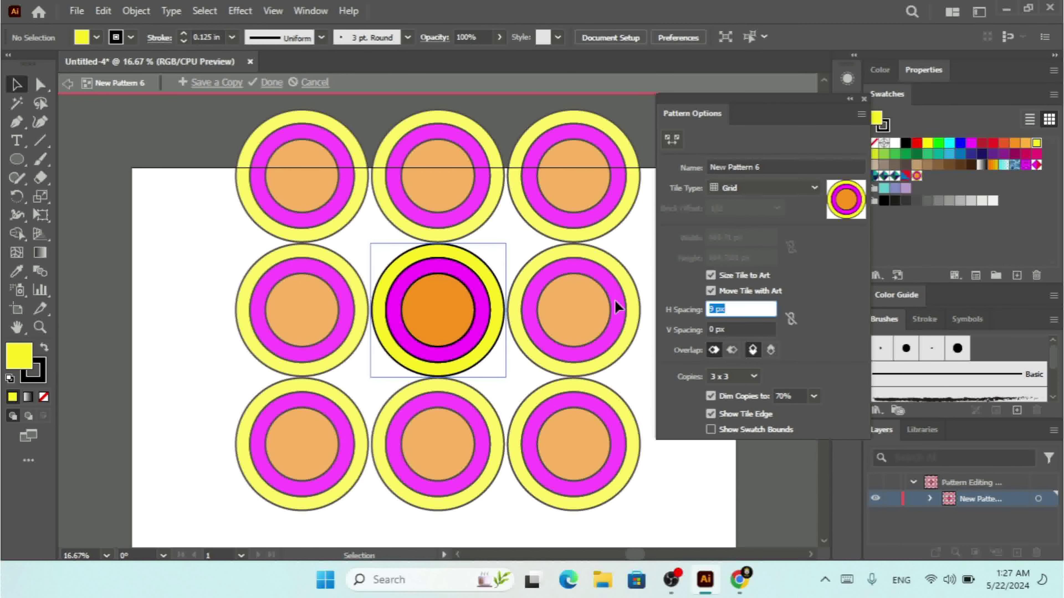
key("Down")
key("Down")
key("Down")
key("Down")
key("Down")
key("Down")
key("Down")
key("Down")
key("Down")
key("Down")
key("Down")
key("Down")
key("Down")
key("Down")
key("Down")
key("Down")
key("Down")
key("Down")
key("Down")
key("Down")
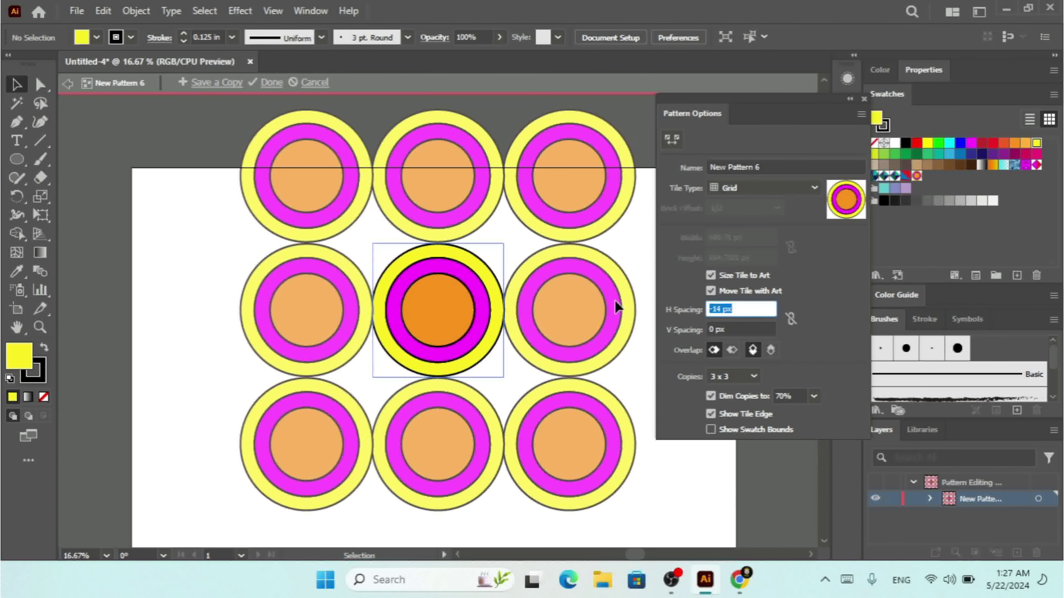
key("Down")
key("Down")
key("Down")
key("Down")
key("Down")
key("Down")
key("Down")
key("Down")
key("Down")
key("Down")
key("Down")
key("Down")
key("Down")
key("Down")
key("Down")
key("Down")
key("Down")
key("Down")
key("Down")
key("Down")
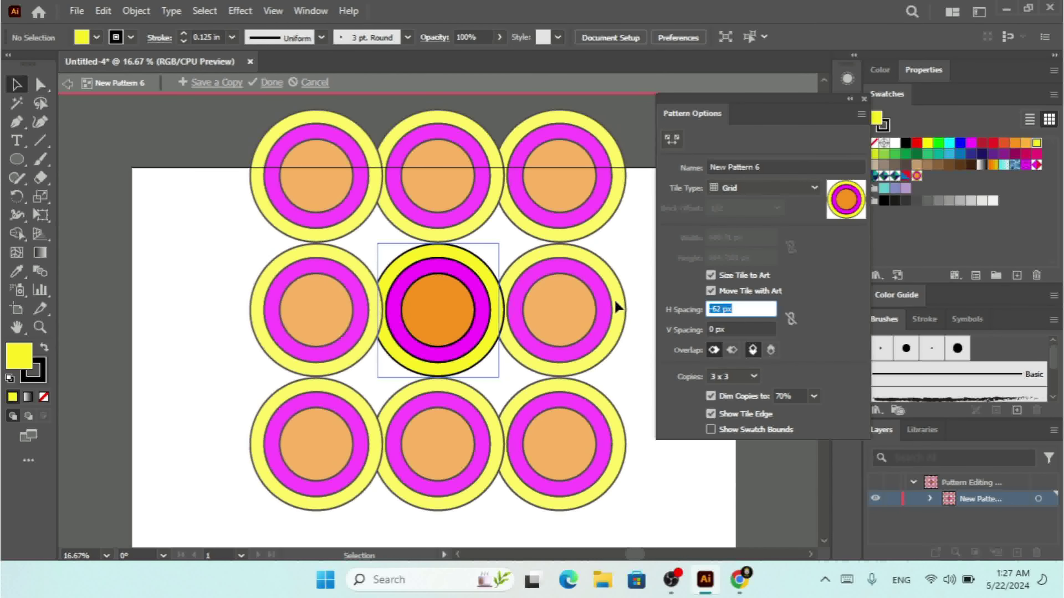
- Lower the vertical spacing to -98 px so the coloured rows overlap
key("Tab")
key("Down")
key("Down")
key("Down")
key("Down")
key("Down")
key("Down")
key("Down")
key("Down")
key("Down")
key("Down")
key("Down")
key("Down")
key("Down")
key("Down")
key("Down")
key("Down")
key("Down")
key("Down")
key("Down")
key("Down")
key("Down")
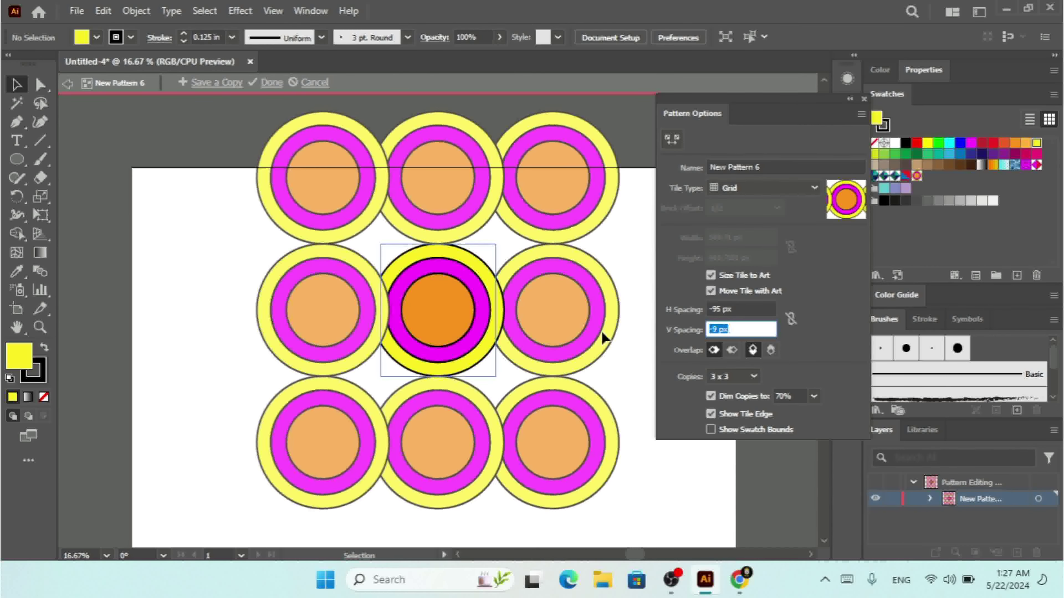
key("Down")
key("Down")
key("Down")
key("Down")
key("Down")
key("Down")
key("Down")
key("Down")
key("Down")
key("Down")
key("Down")
key("Down")
key("Down")
key("Down")
key("Down")
key("Down")
key("Down")
key("Down")
key("Down")
key("Down")
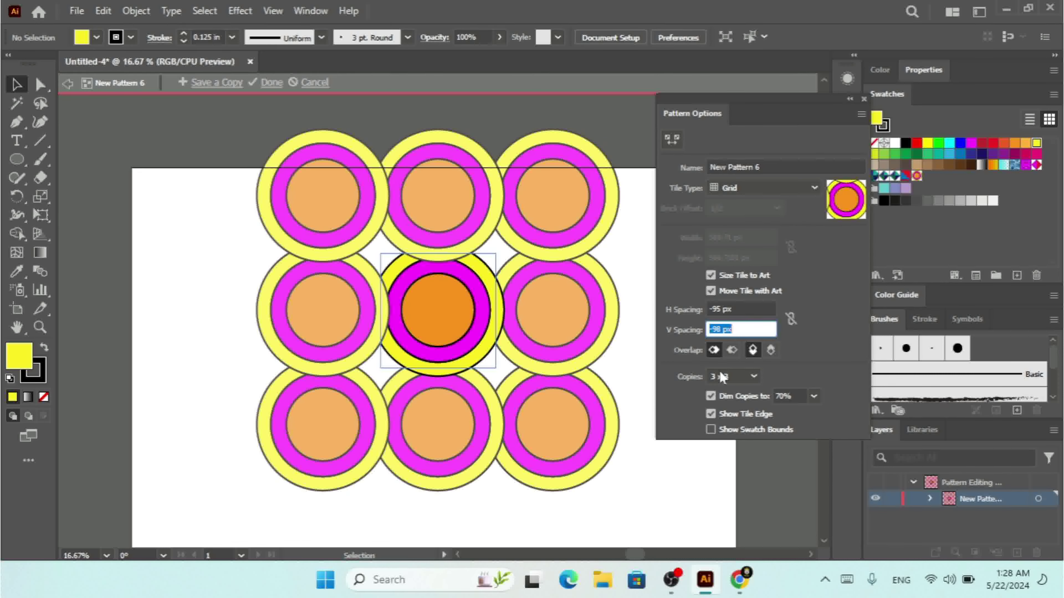
- Compare the left and right overlap orders, choosing right in front for the columns and bottom in front for the rows
left_click(731, 351)
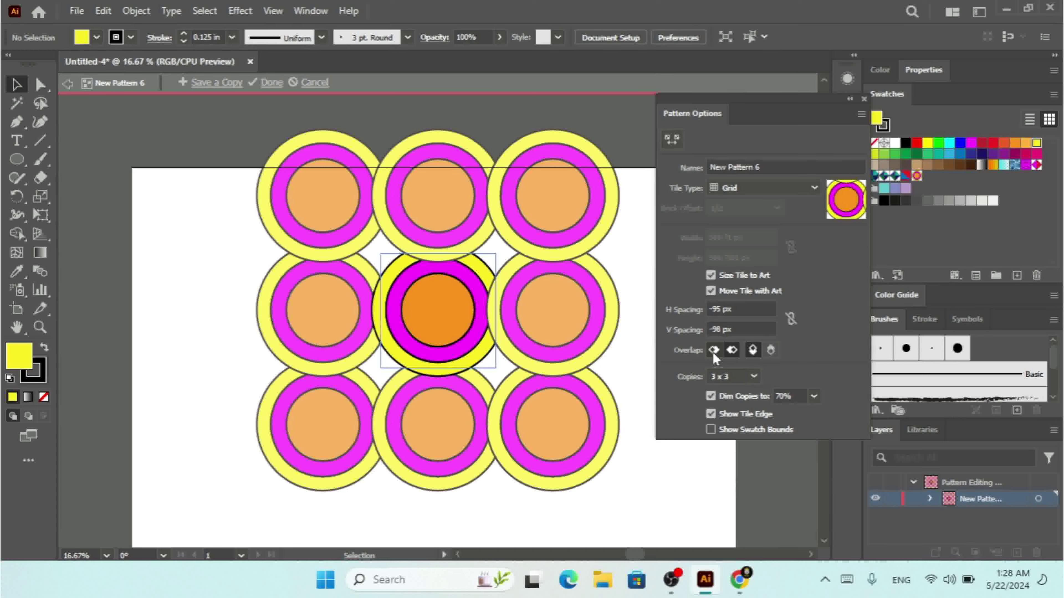
left_click(715, 351)
left_click(730, 351)
left_click(713, 350)
left_click(732, 351)
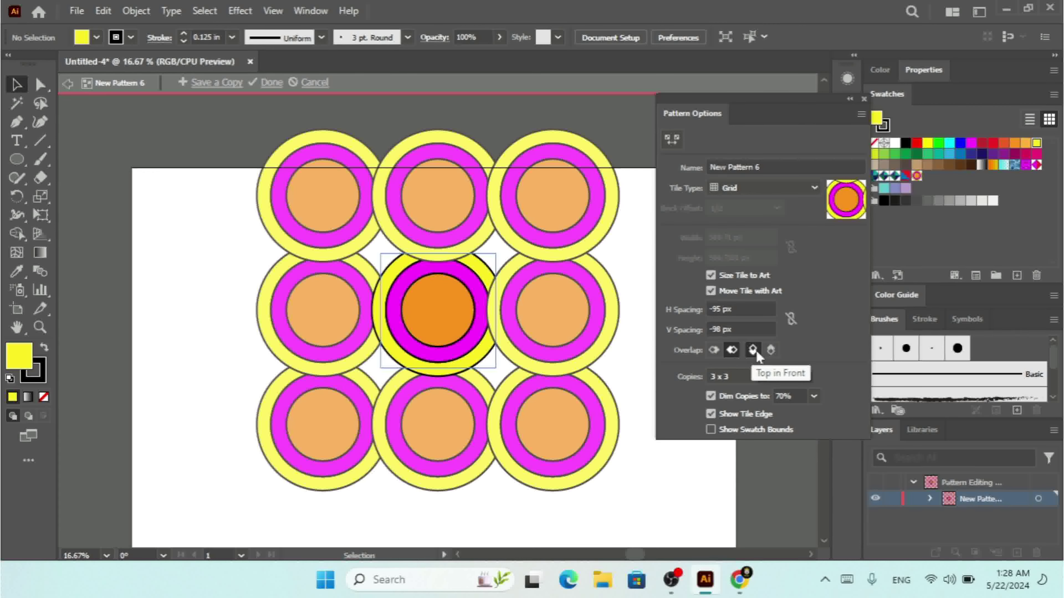
left_click(771, 351)
left_click(772, 351)
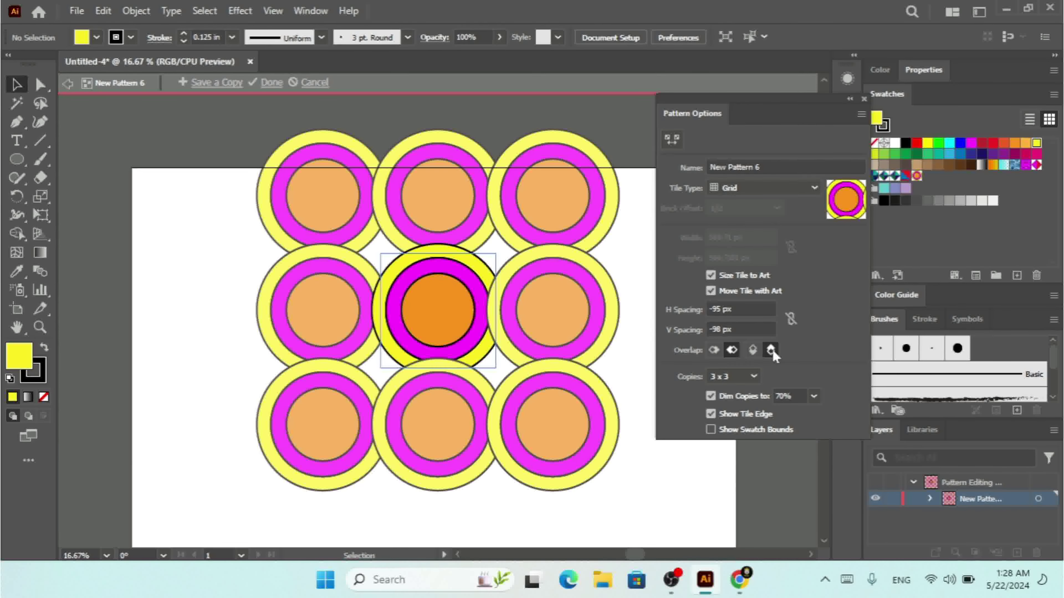
- Try a 7 x 3 preview of the pattern, and set the number of copies to 7 x 5
left_click(745, 377)
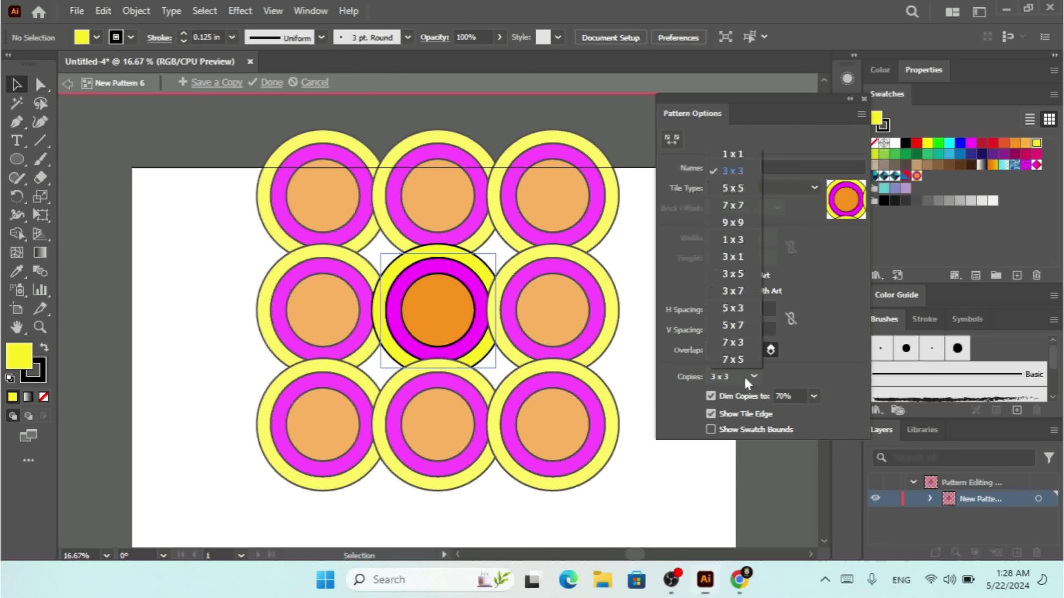
left_click(743, 343)
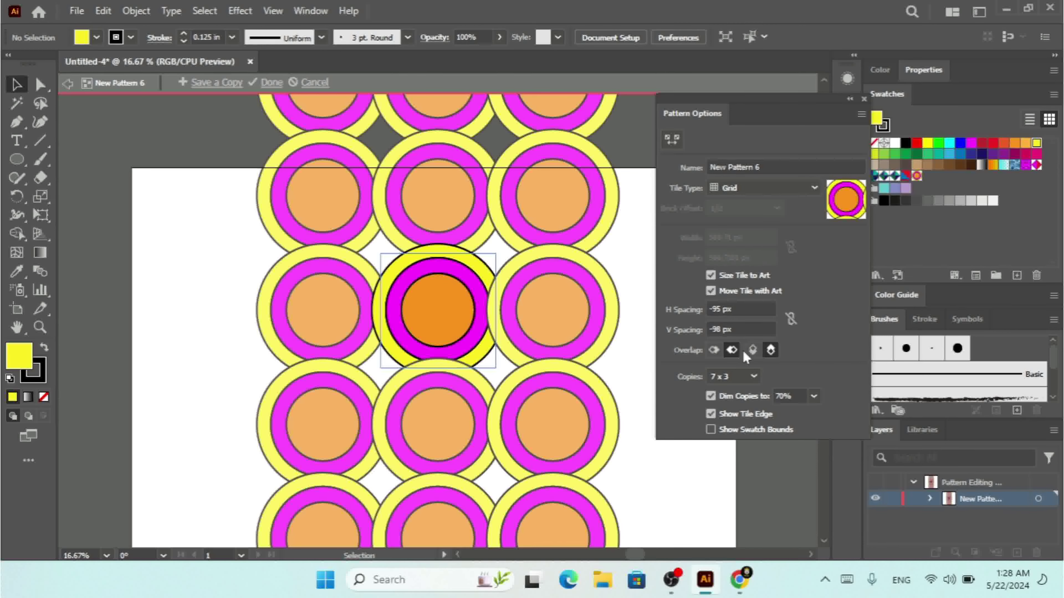
left_click(745, 379)
left_click(736, 360)
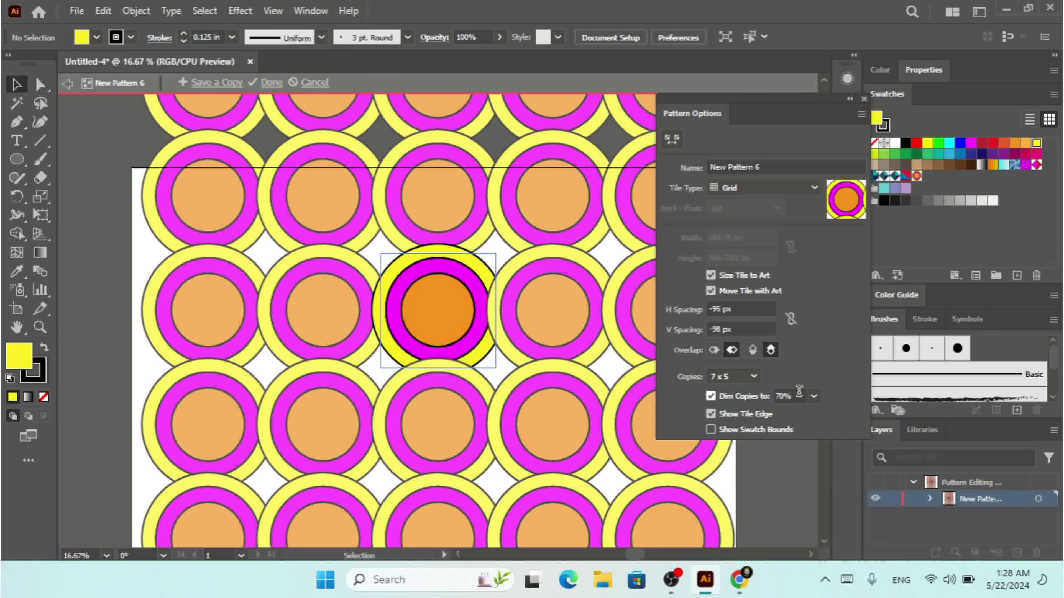
- Try dimming the pattern copies to 20% and 100%, and set the dimming back to 70%
left_click(814, 396)
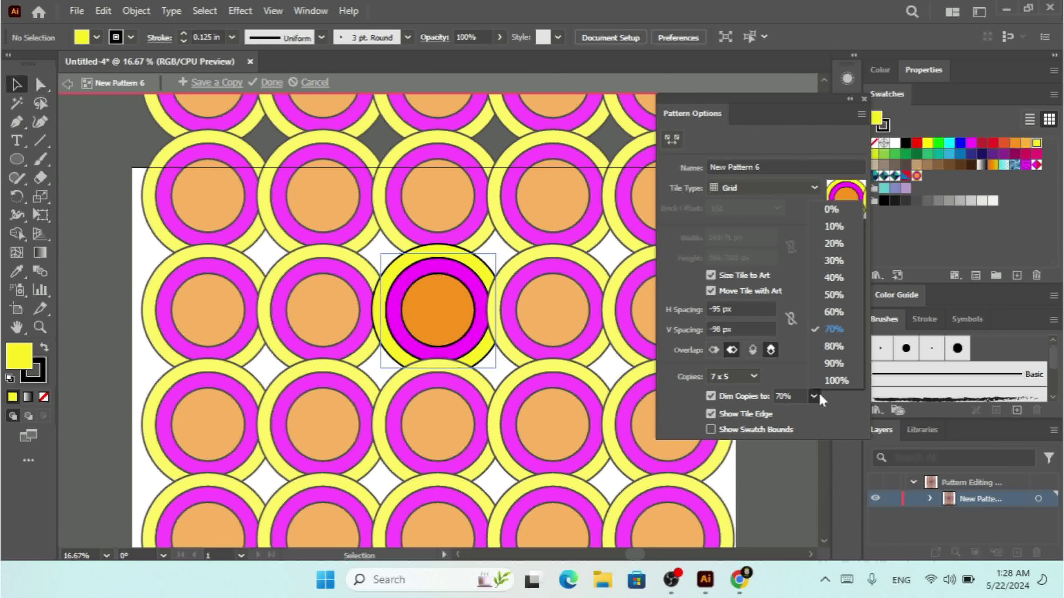
left_click(832, 244)
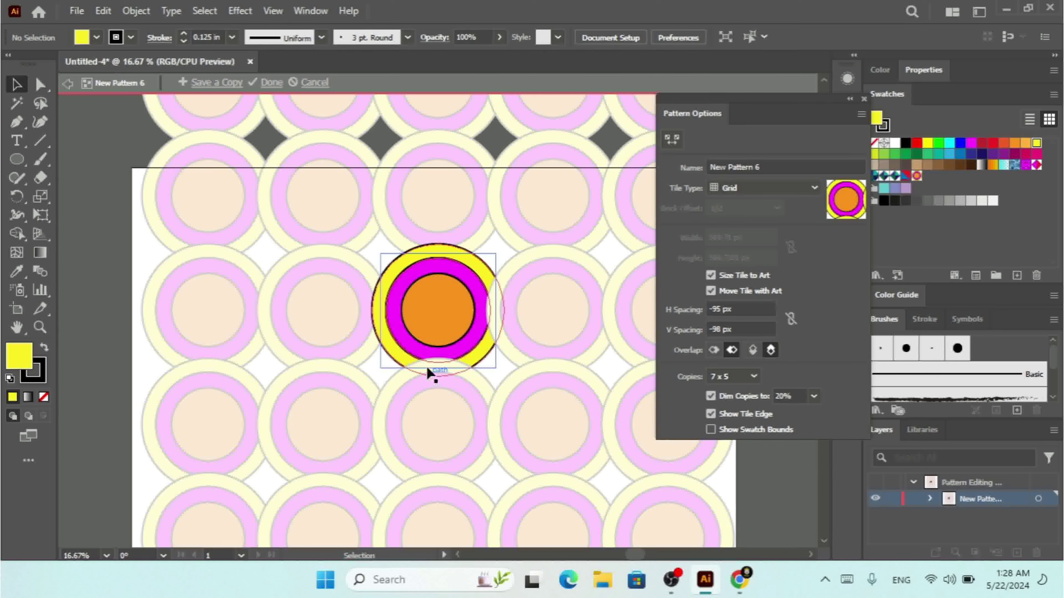
left_click(451, 346)
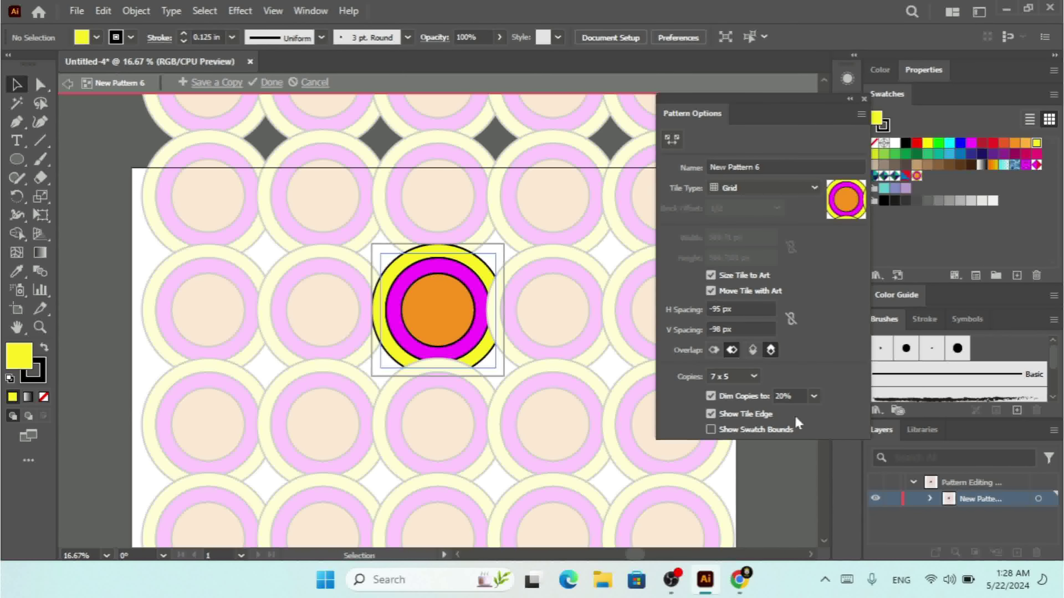
left_click(814, 398)
left_click(832, 381)
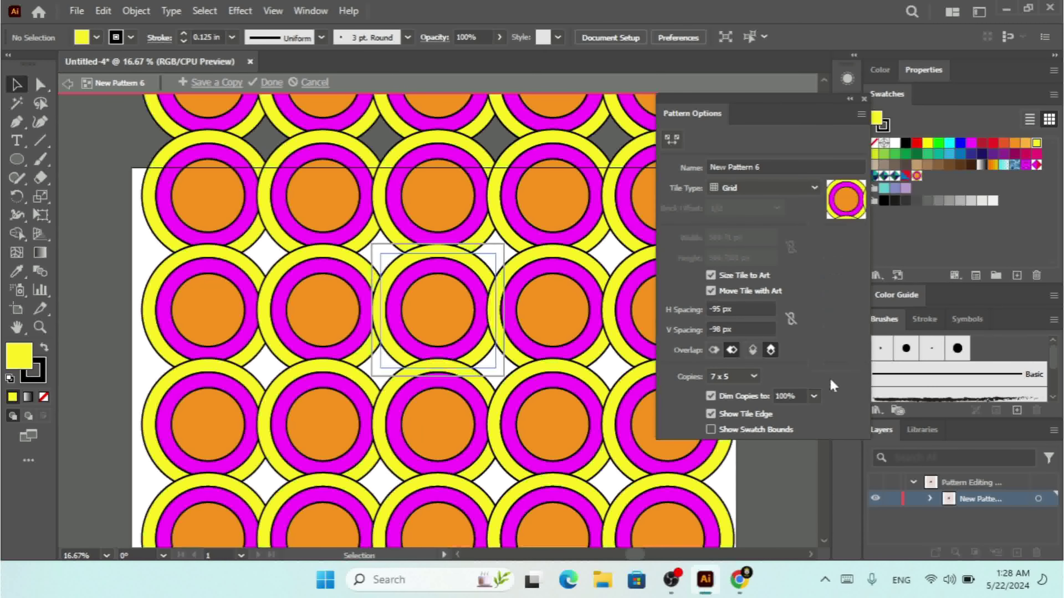
left_click(815, 396)
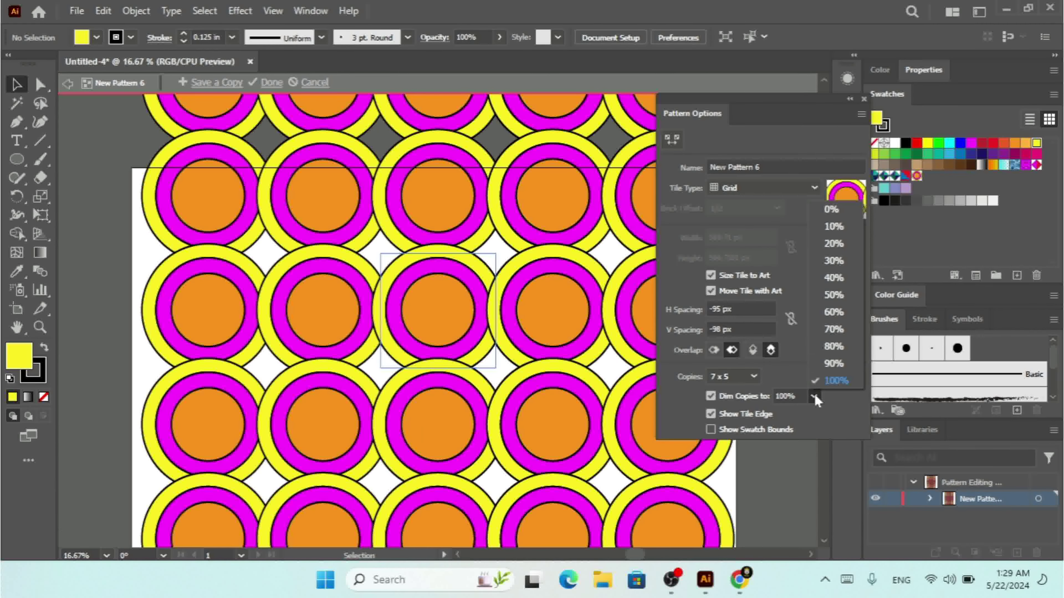
left_click(834, 330)
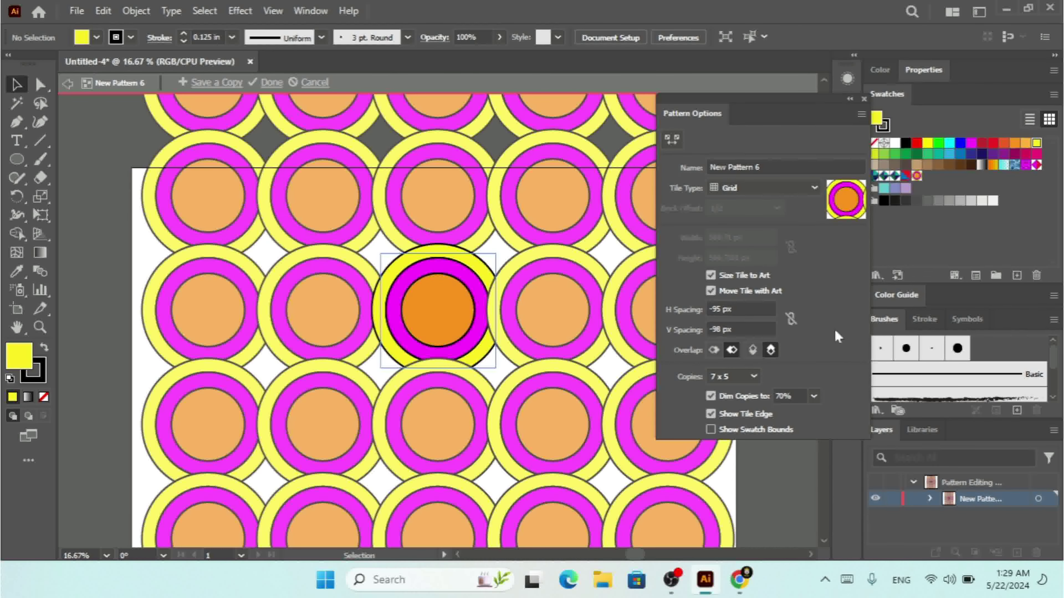
- Show the swatch bounds, switching the tile edge display off and on again
left_click(733, 413)
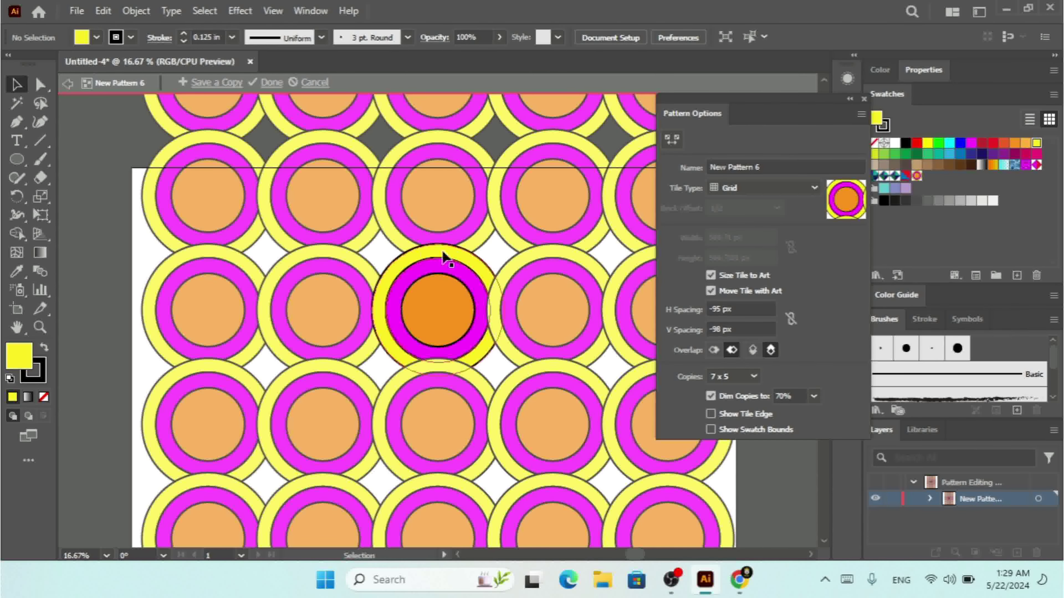
left_click(740, 435)
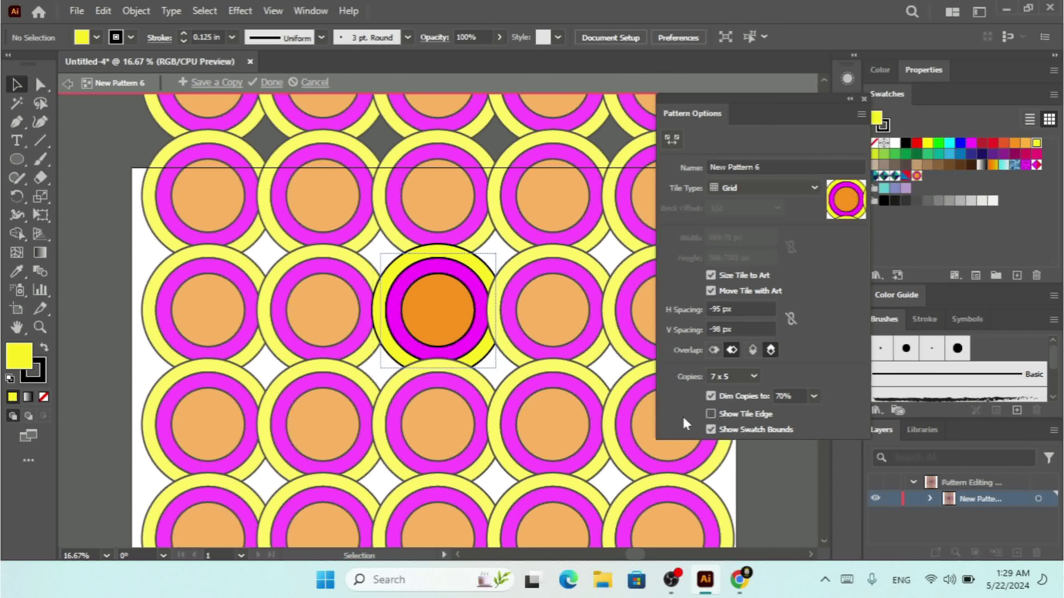
left_click(740, 412)
- Set the pattern's tile edge color to Green and finish editing the pattern
left_click(861, 115)
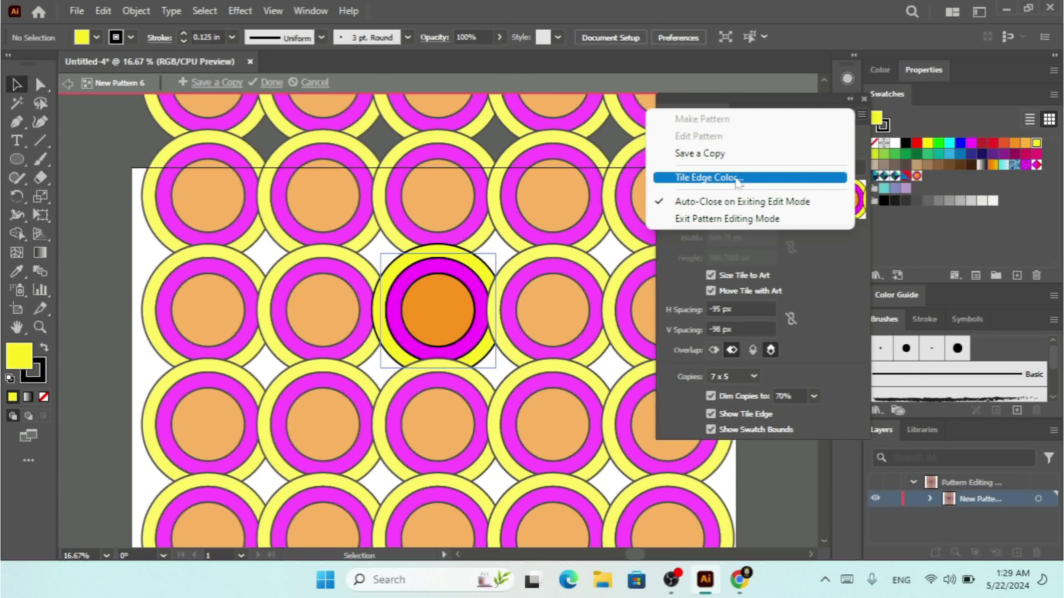
left_click(138, 10)
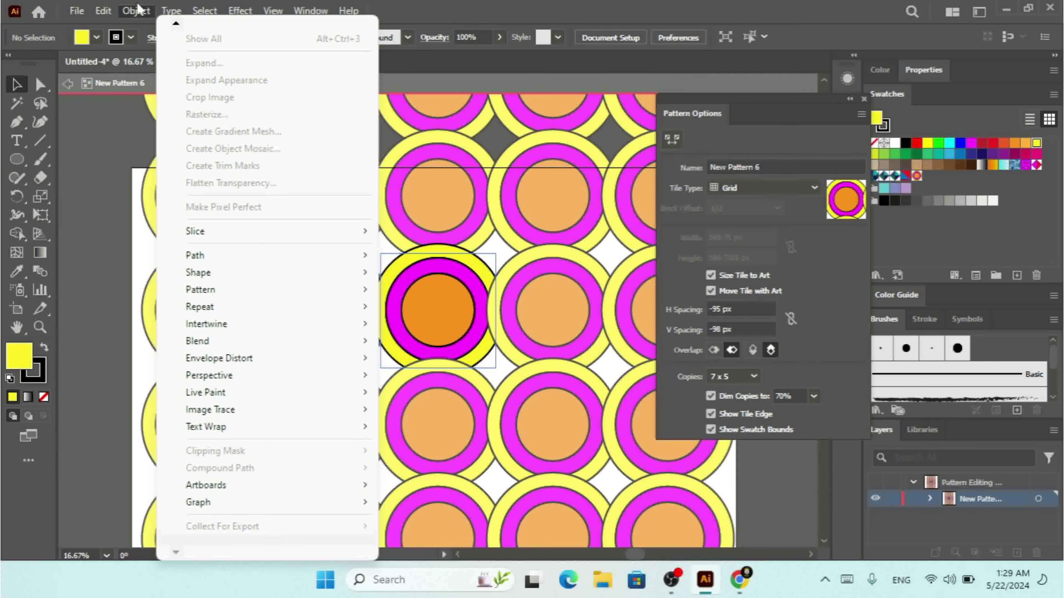
mouse_move(295, 293)
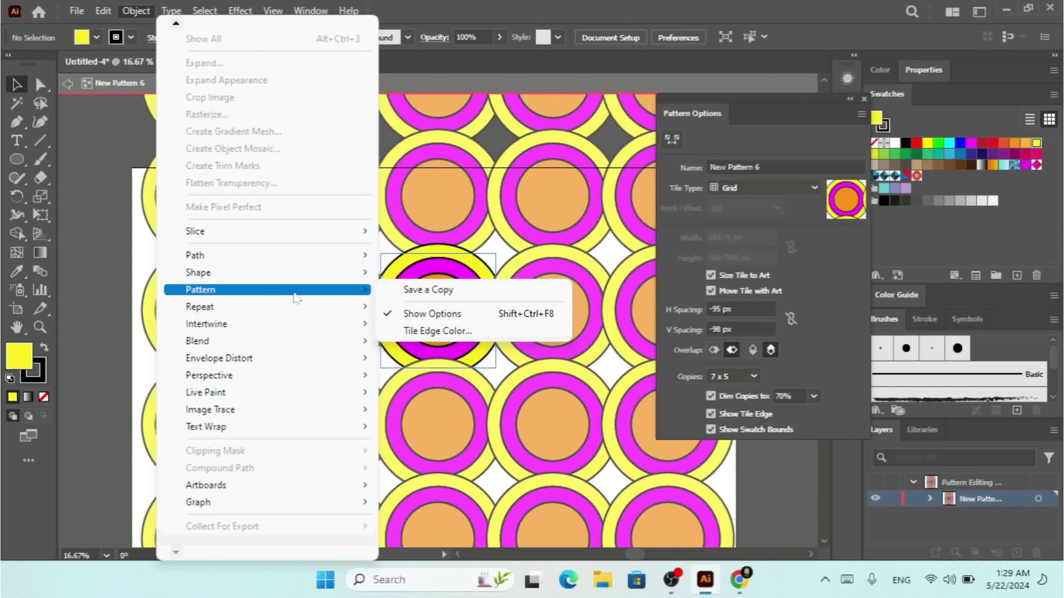
left_click(479, 336)
left_click_drag(721, 149, 889, 167)
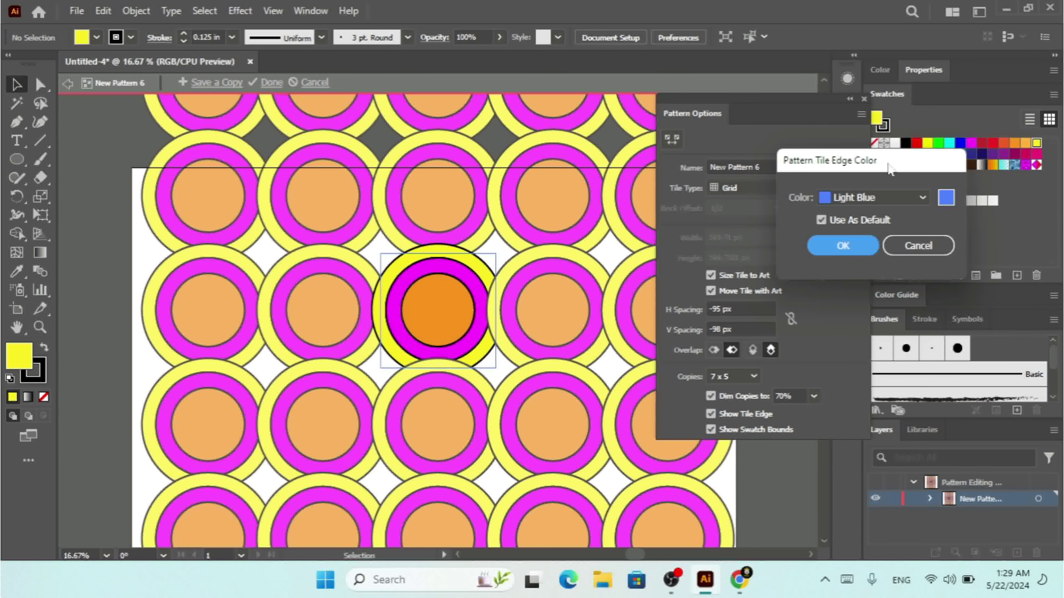
left_click(887, 198)
left_click(862, 273)
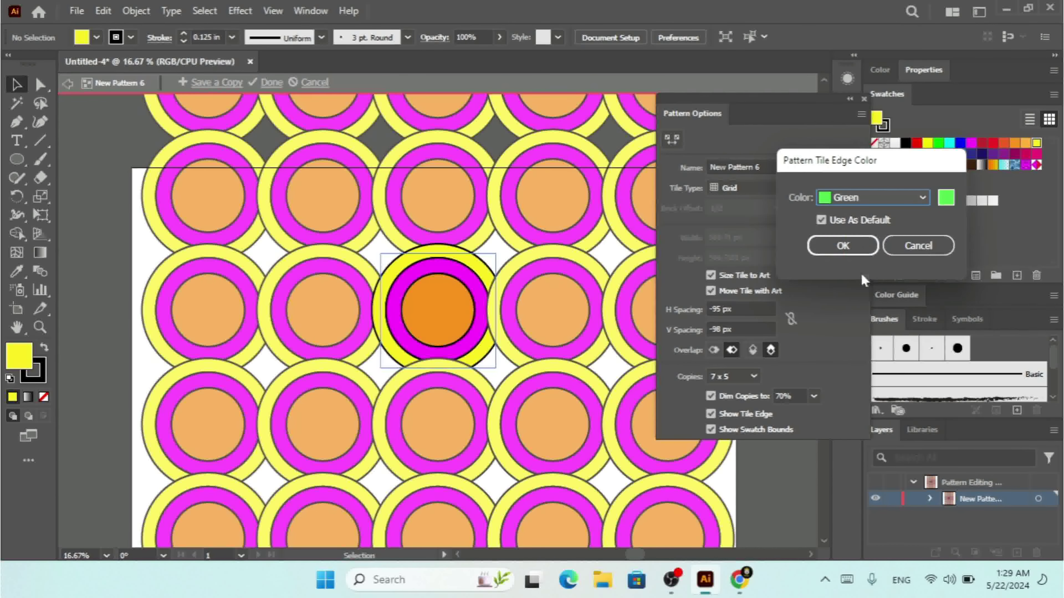
left_click(848, 245)
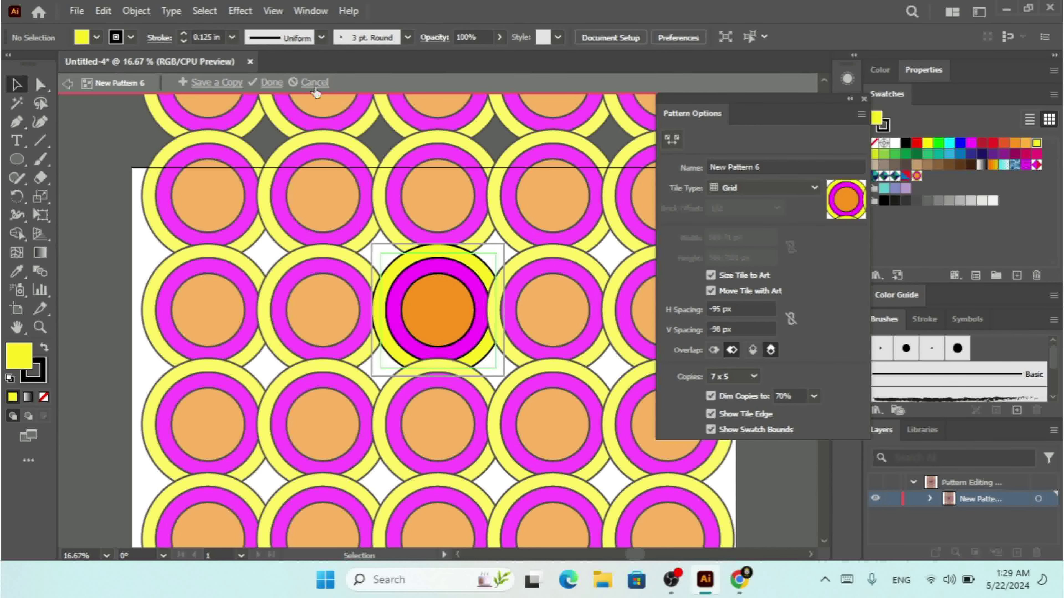
left_click(268, 83)
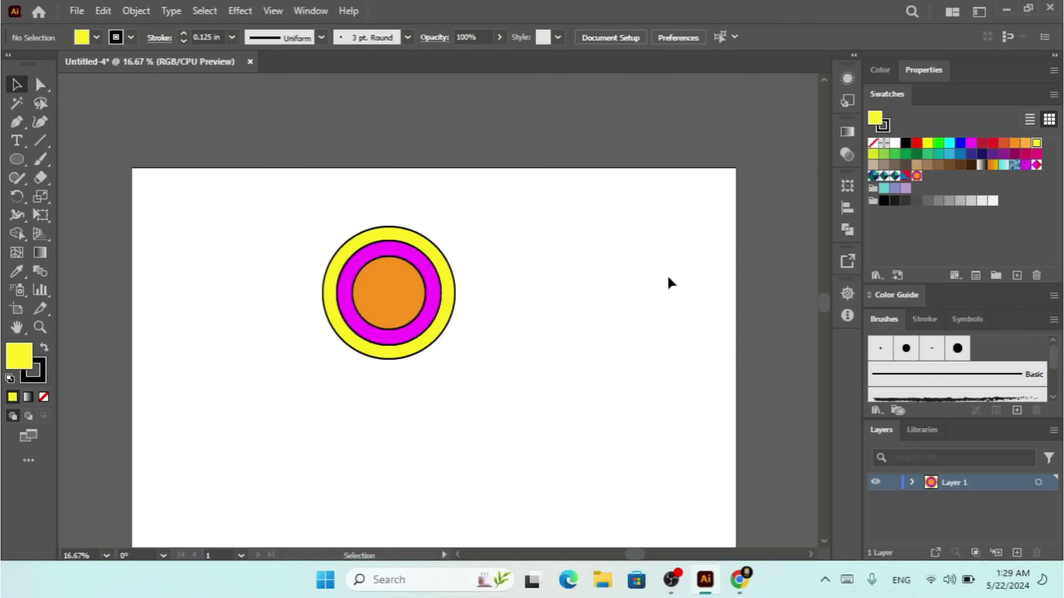
- Reopen the circle pattern swatch for editing, and close and show its Pattern Options again
double_click(917, 183)
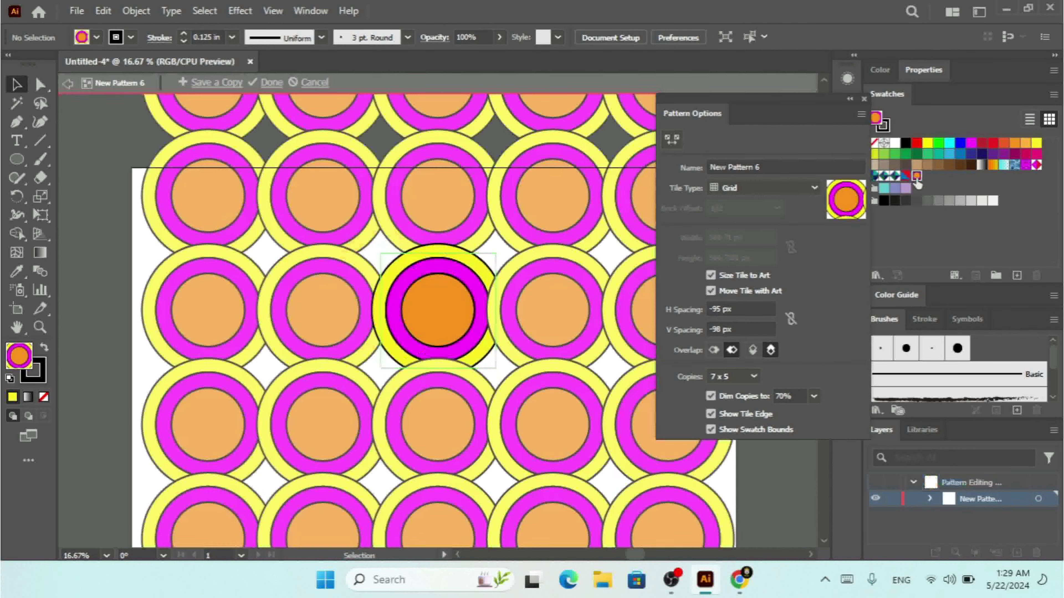
left_click(863, 98)
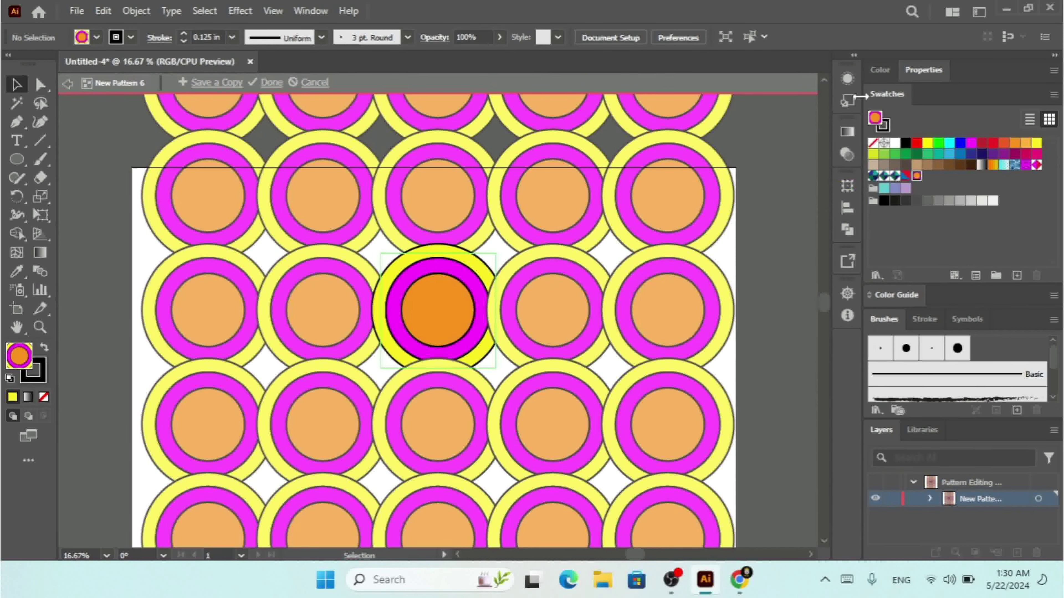
left_click(136, 11)
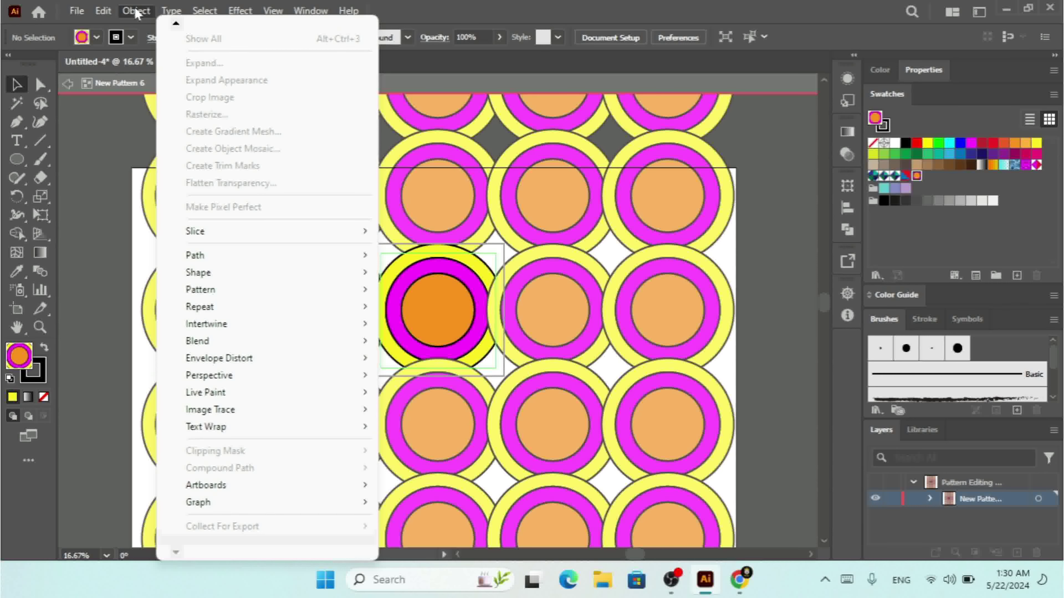
mouse_move(314, 294)
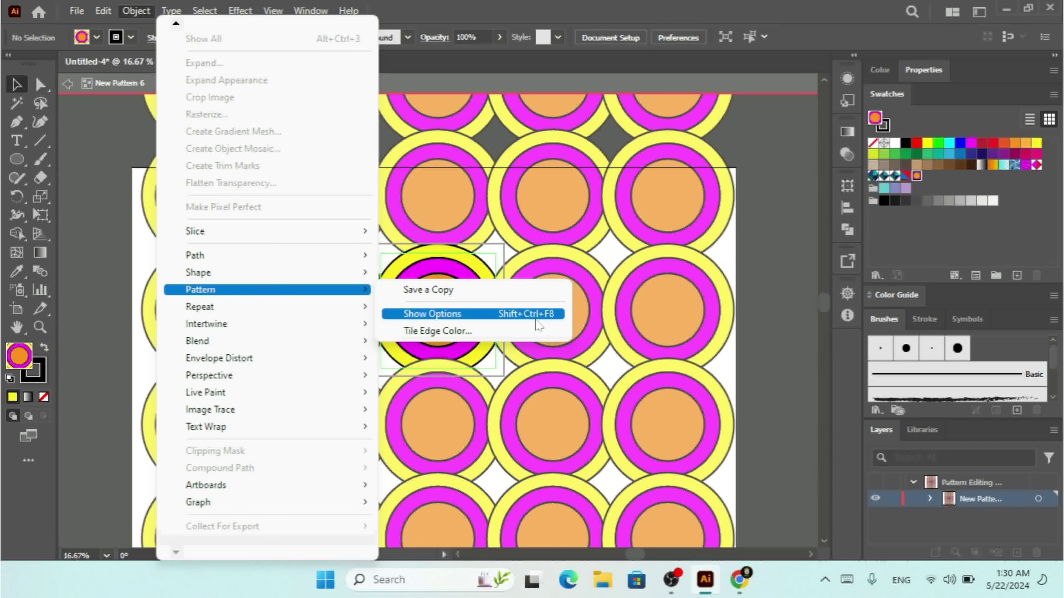
left_click(491, 313)
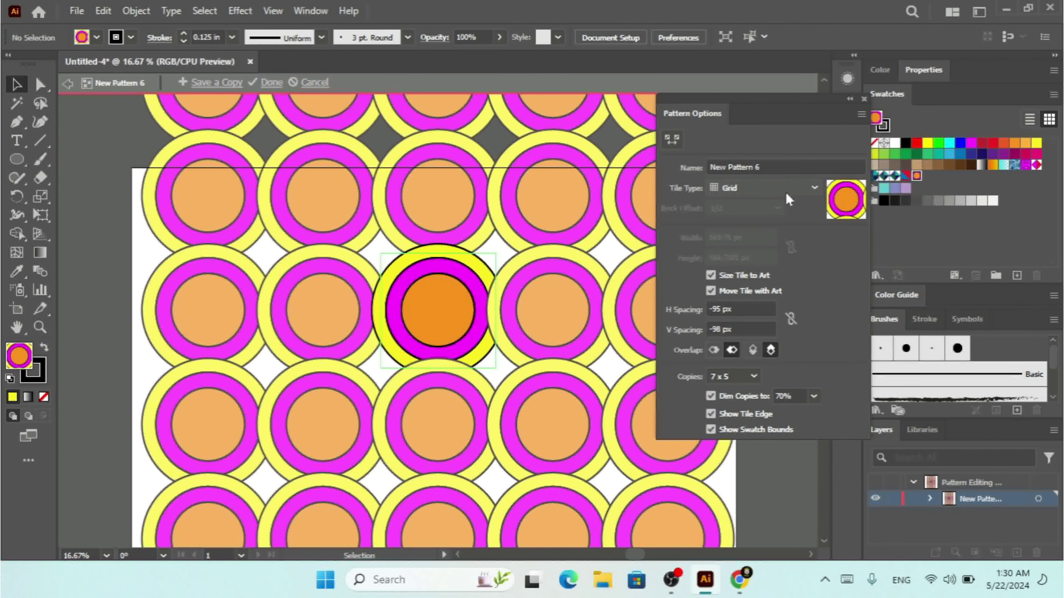
- Resize the tile by its corner with the Pattern Tile tool to spacings of about -141 px horizontally and -88 px vertically
left_click(671, 142)
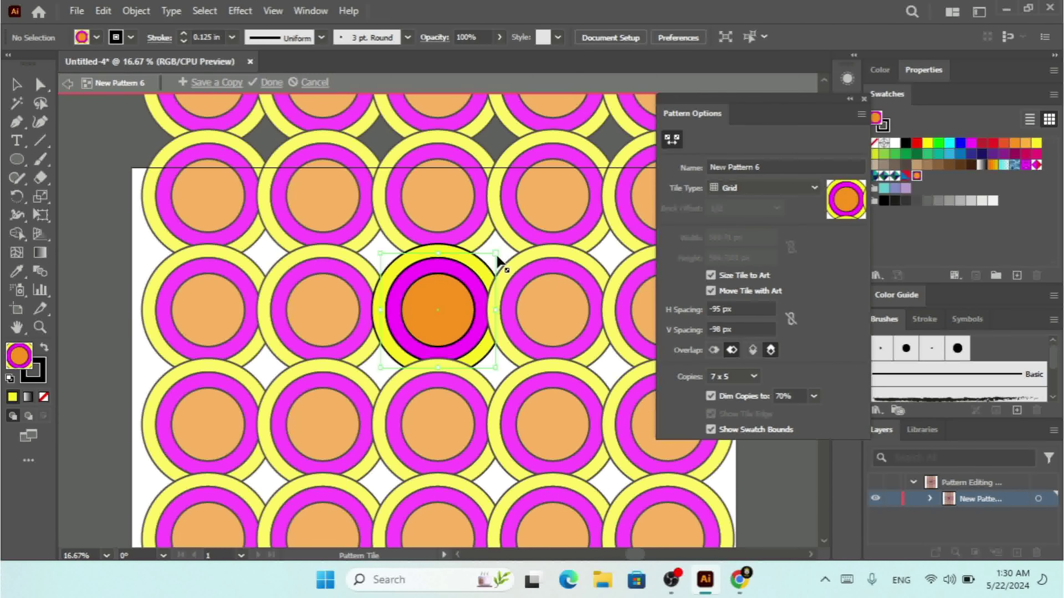
mouse_move(498, 256)
left_mouse_down()
mouse_move(518, 228)
mouse_move(487, 254)
left_mouse_up()
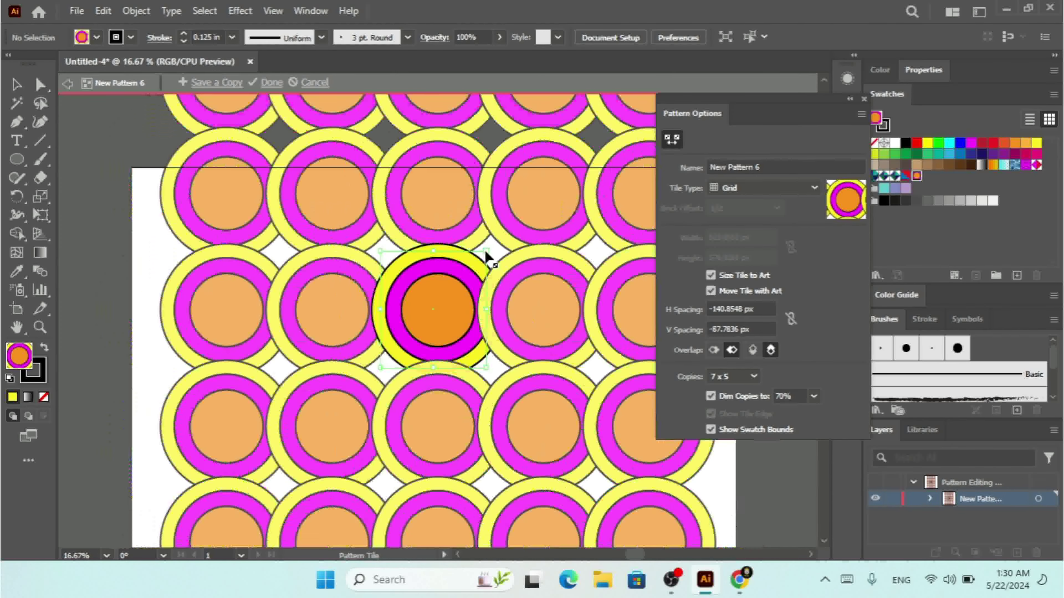
left_click(672, 139)
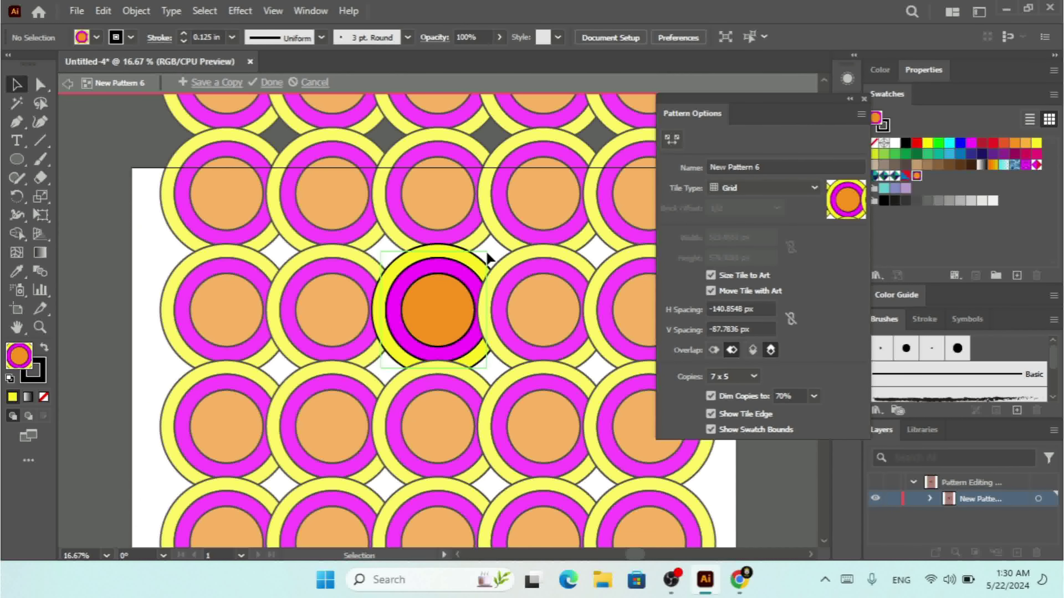
- Shift the yellow, magenta and orange circles off-centre from each other within the tile and finish editing the pattern
left_click_drag(492, 255, 436, 294)
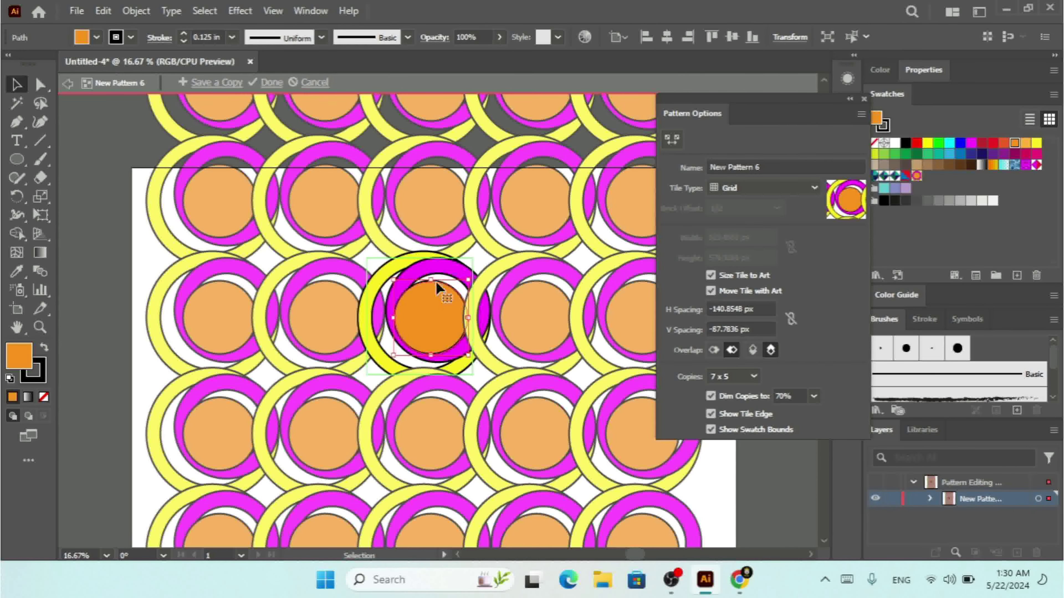
left_click(437, 277)
left_click_drag(378, 286, 400, 291)
left_click(379, 297)
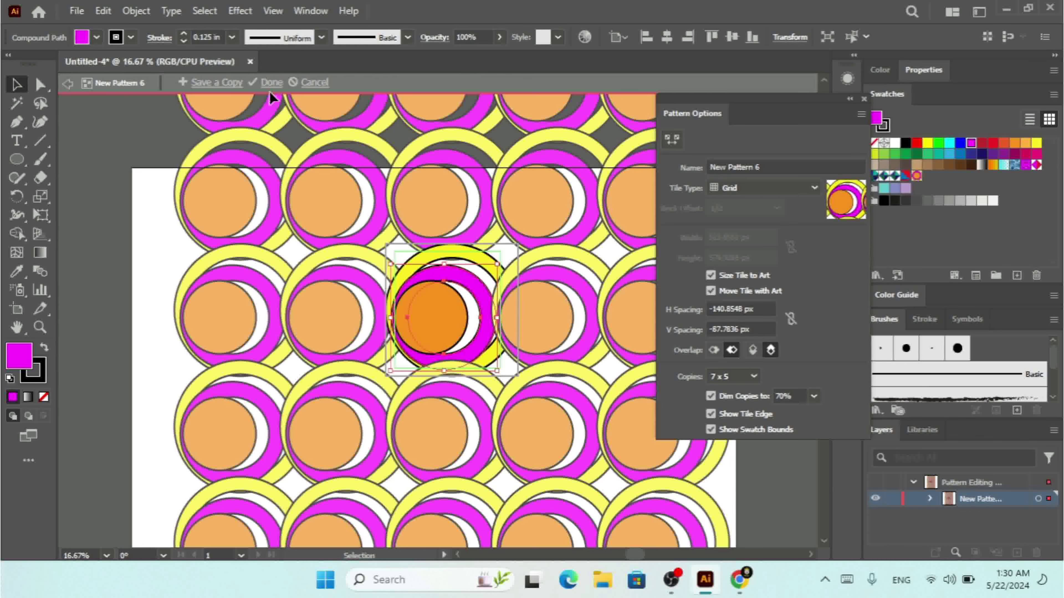
left_click(270, 82)
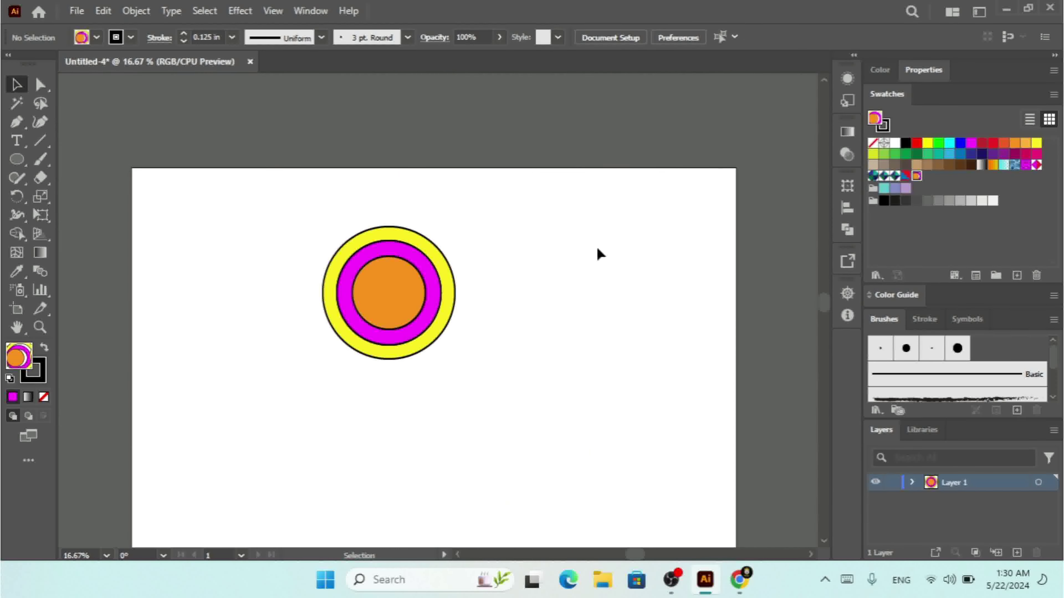
- Delete the circle motif from the artboard and draw a pattern-filled rectangle covering the whole artboard
left_click_drag(505, 218, 245, 351)
key("Delete")
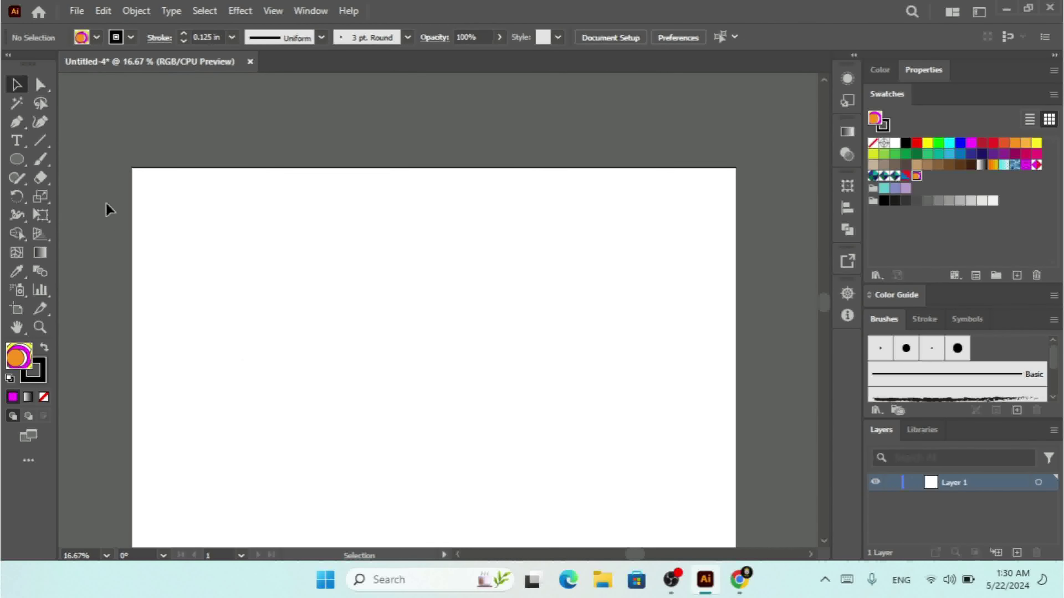
left_click(17, 159)
left_click(50, 160)
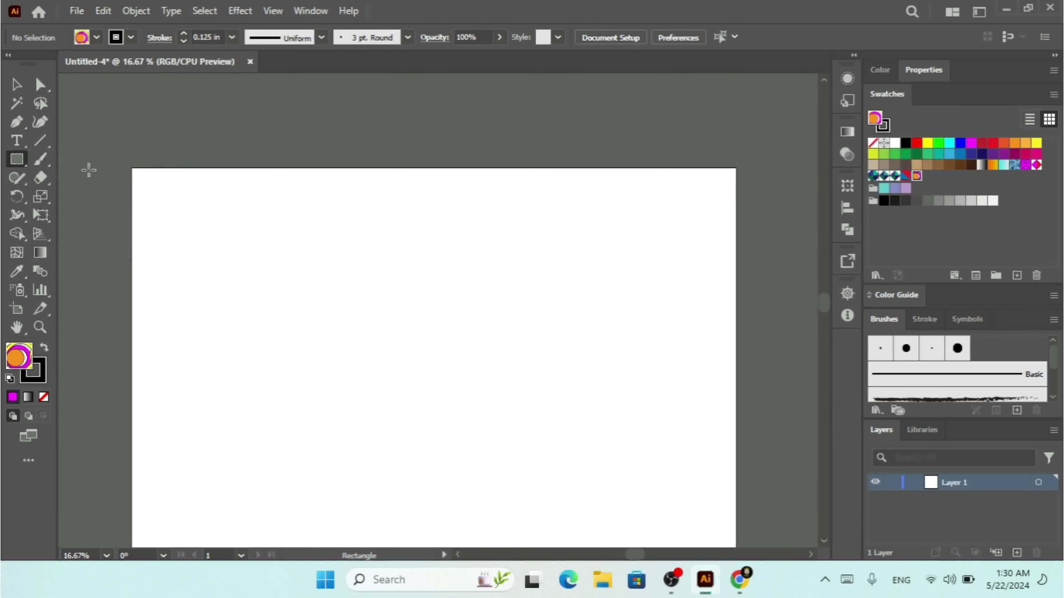
left_click_drag(131, 169, 738, 495)
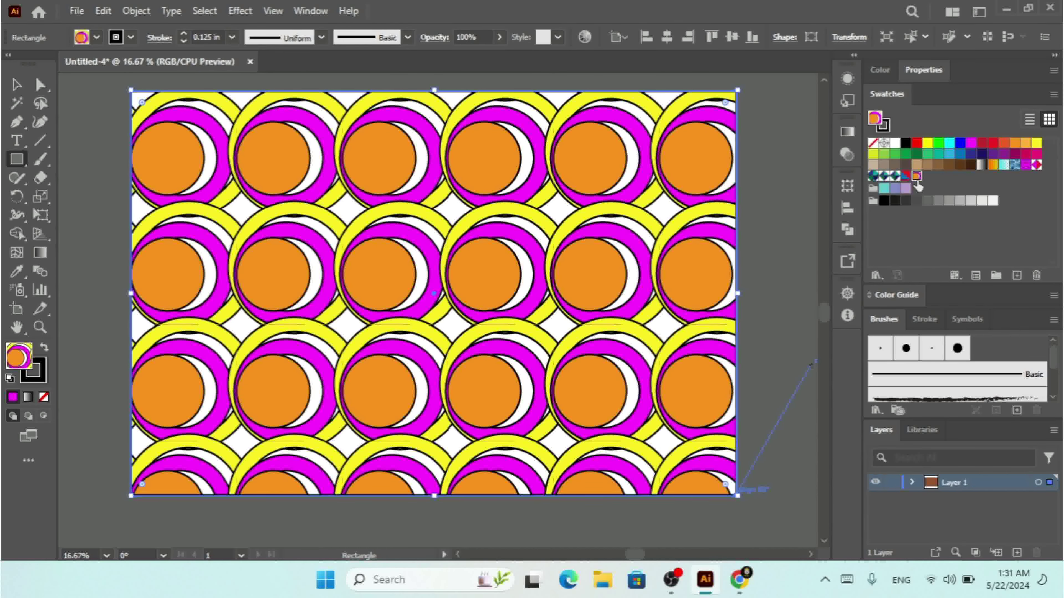
- Deselect the rectangle and examine the repeating pattern across the whole artboard
left_click(17, 86)
left_click(748, 282)
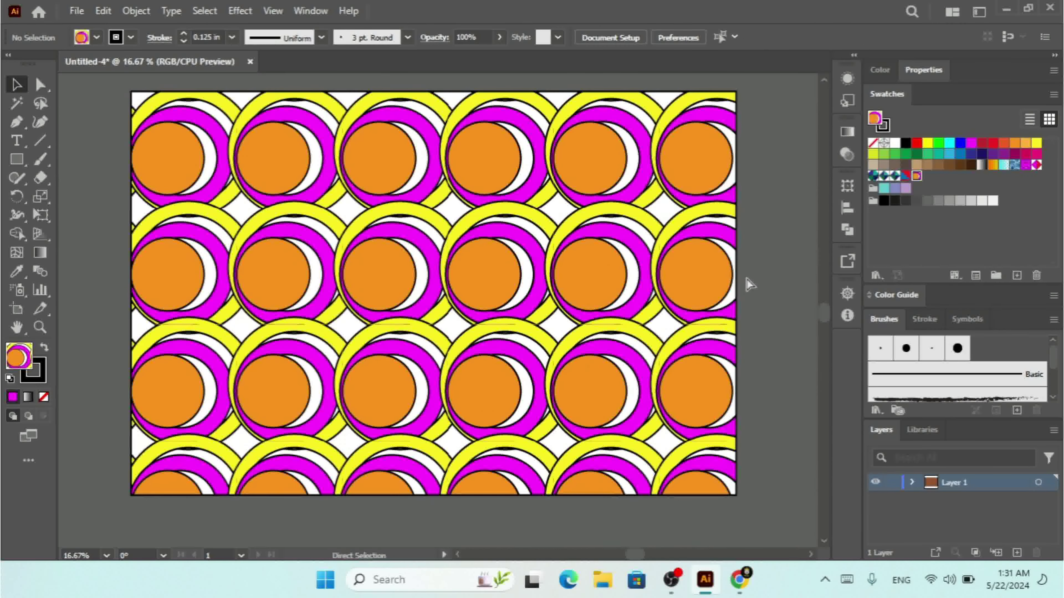
key("ctrl+minus")
key("ctrl+minus")
key("ctrl+minus")
key("ctrl+minus")
key("ctrl+plus")
key("ctrl+plus")
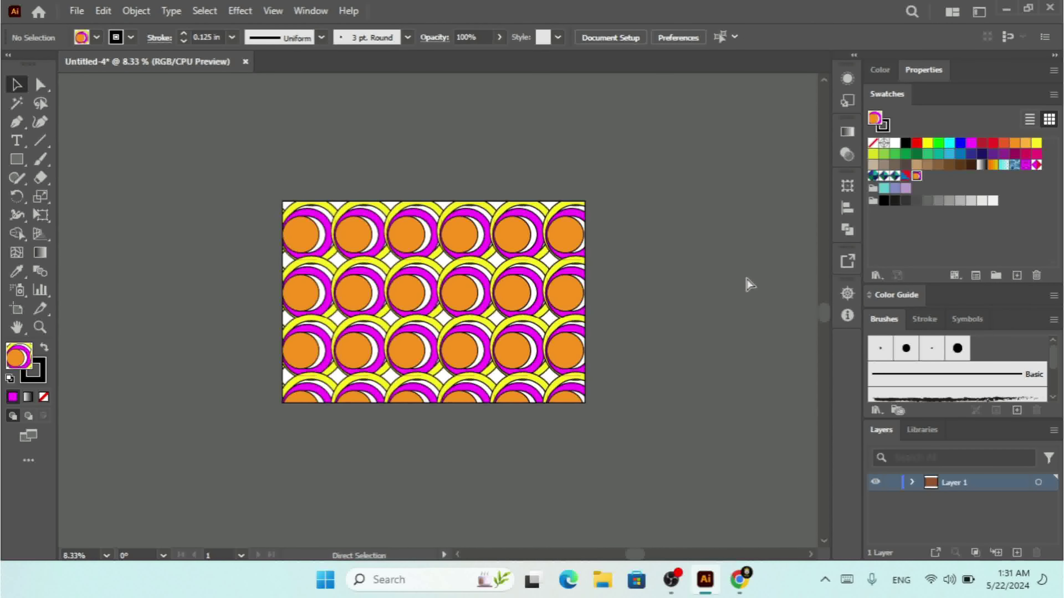
key("ctrl+plus")
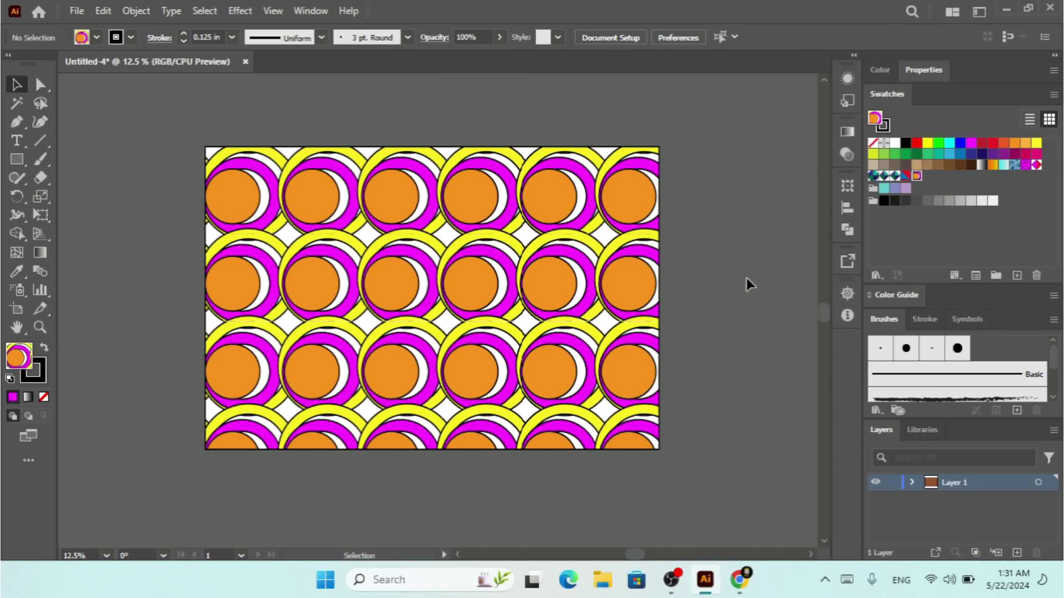